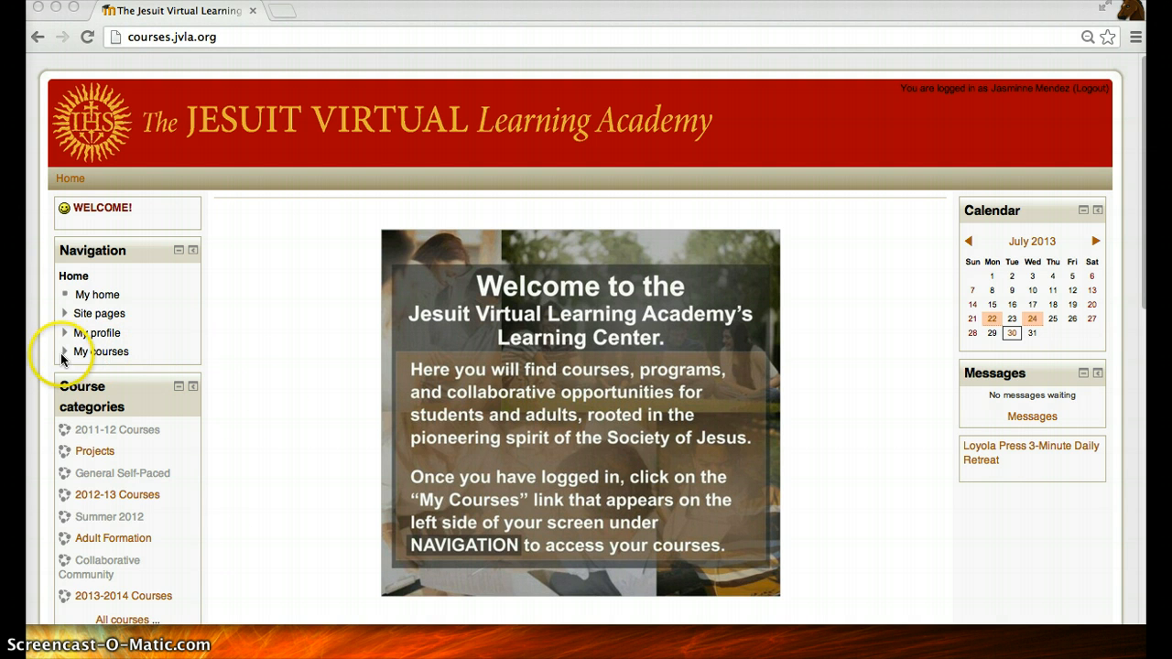
# Open the course named test from the enrolled courses and display its participants list.
pyautogui.click(92, 355)
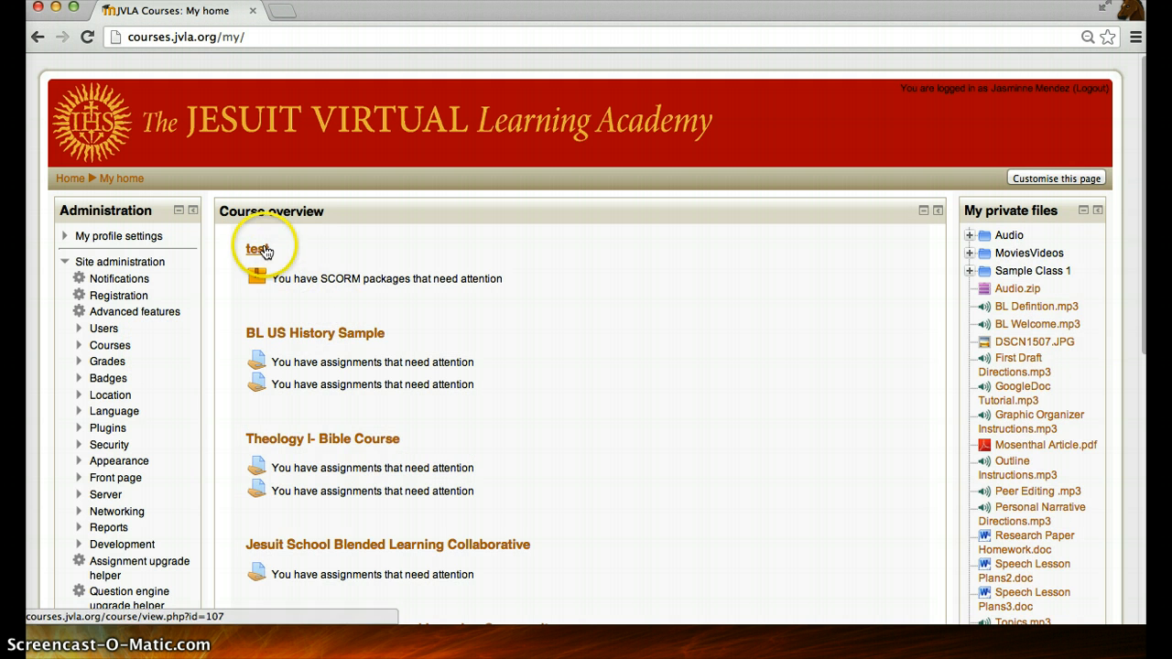
pyautogui.click(260, 249)
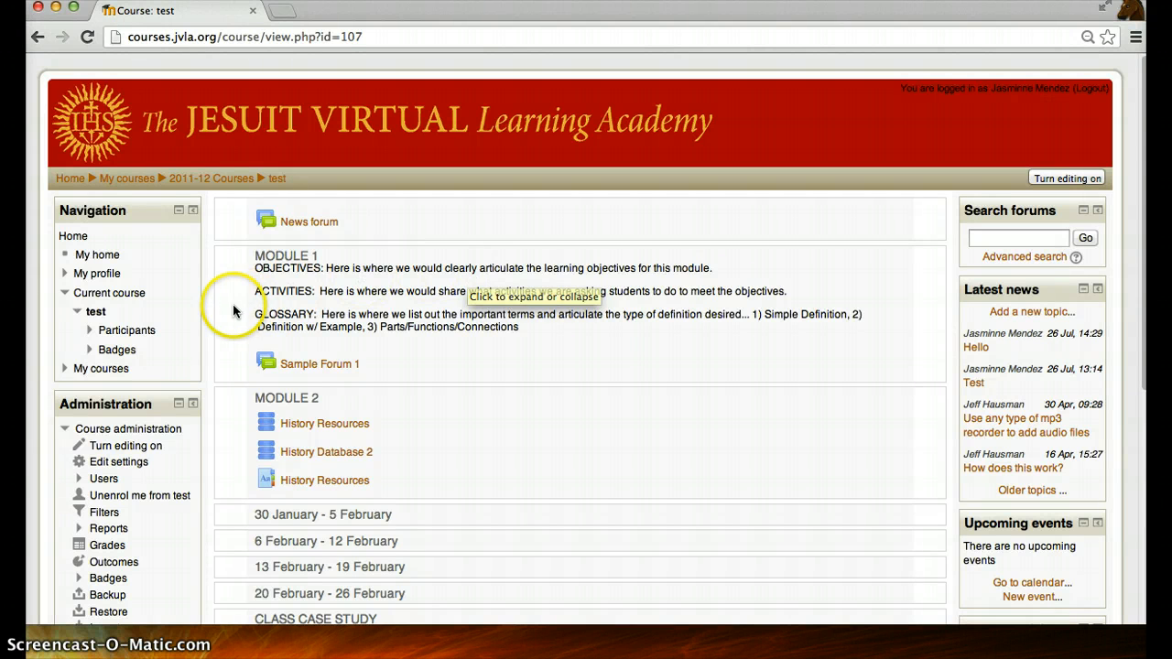
pyautogui.click(119, 333)
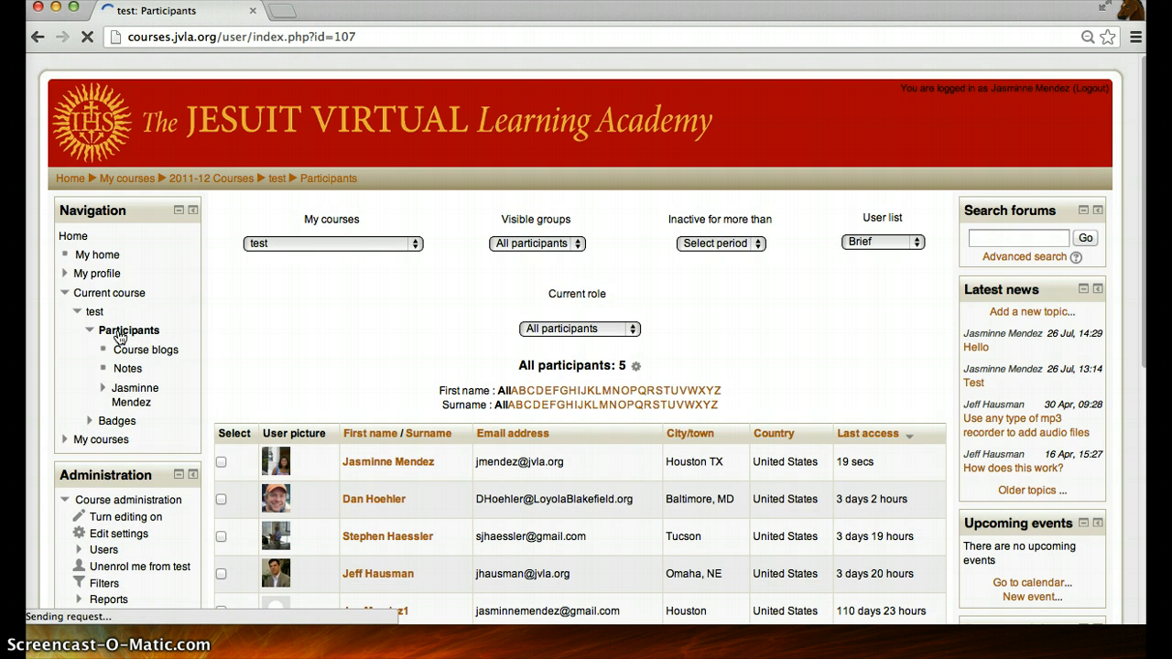
# Select the last participant in the list and choose Send a message for the selected user.
pyautogui.click(530, 357)
pyautogui.moveTo(530, 358); pyautogui.dragTo(649, 371)
pyautogui.click(649, 372)
pyautogui.moveTo(1141, 203); pyautogui.dragTo(1143, 235)
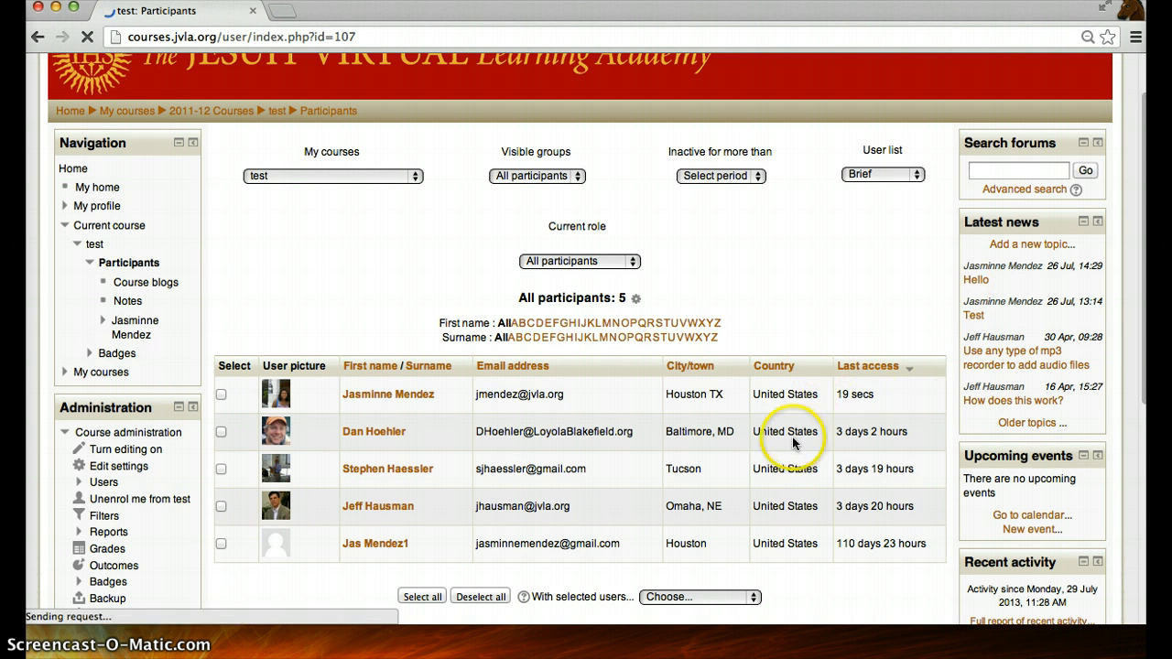
pyautogui.click(221, 544)
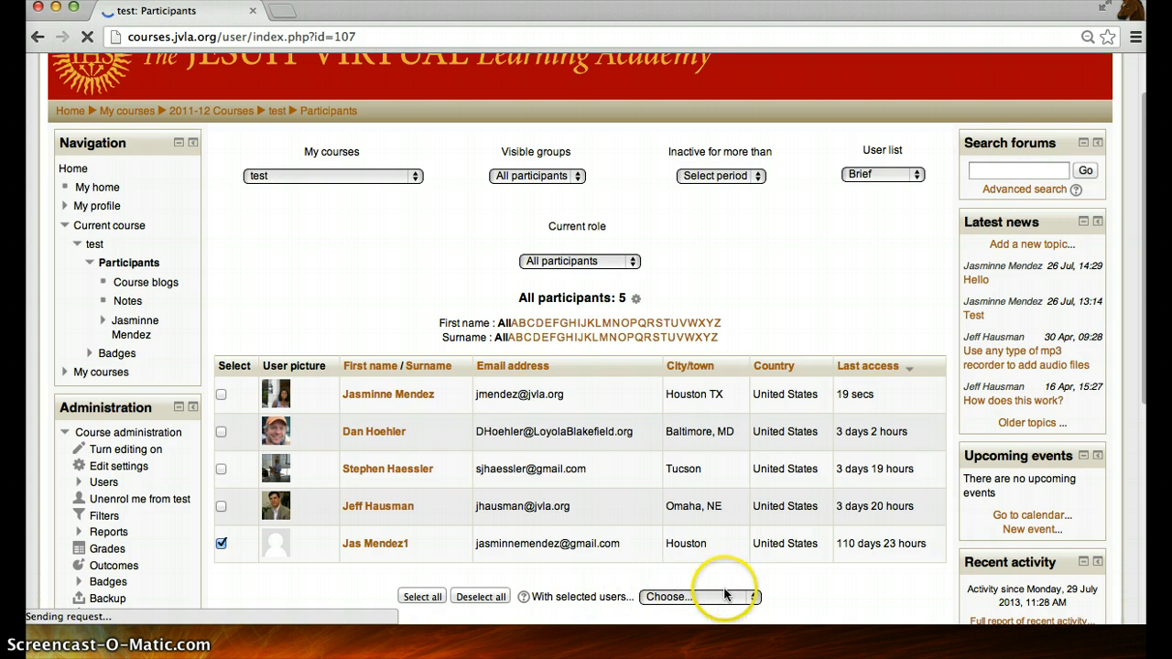
pyautogui.click(751, 597)
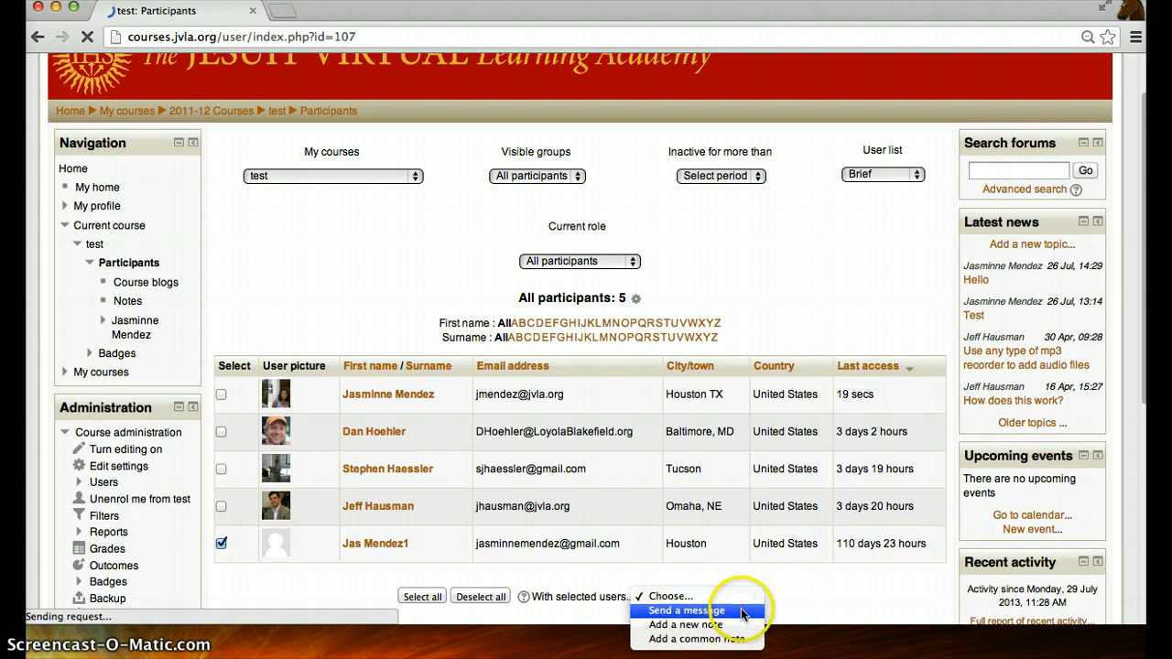
pyautogui.click(742, 611)
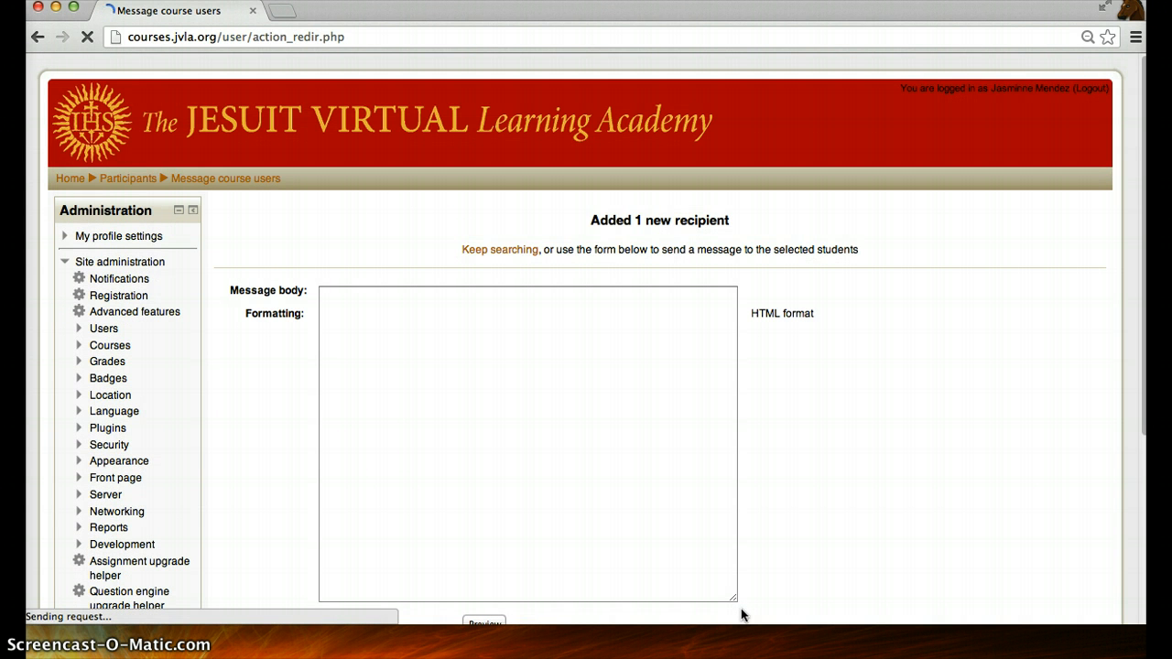
# Write a message body greeting the recipient by first name, followed by "This is a test message for my test course.".
pyautogui.click(591, 475)
pyautogui.scroll(-3, 1145, 230)
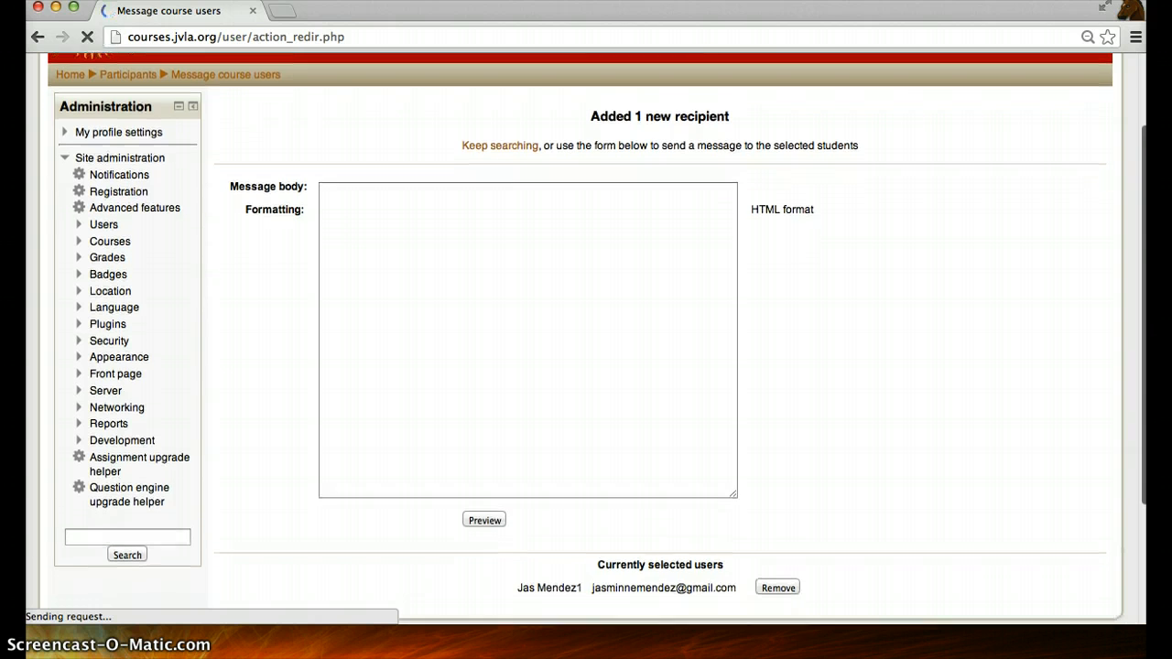
pyautogui.scroll(-1, 597, 337)
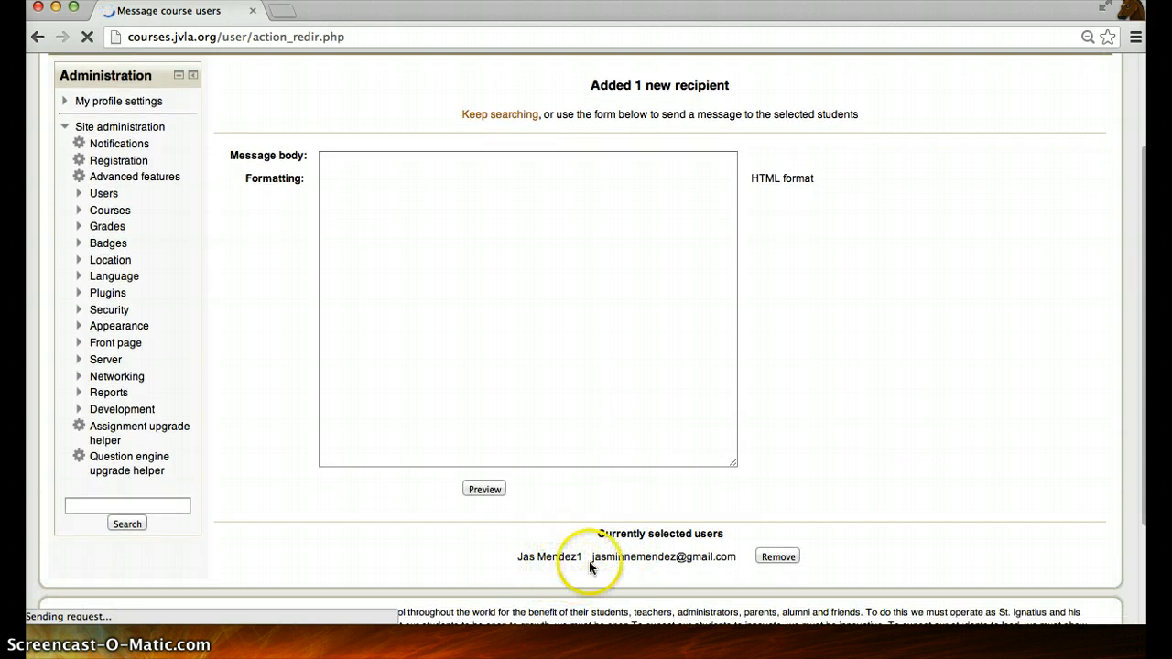
pyautogui.click(780, 558)
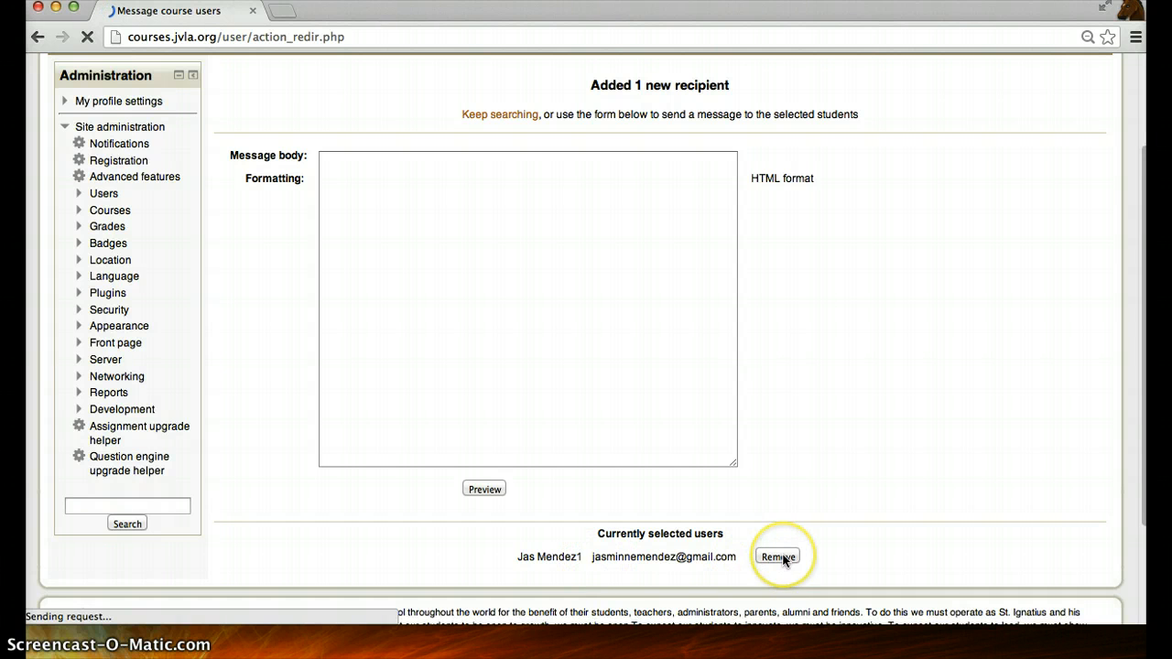
pyautogui.click(551, 431)
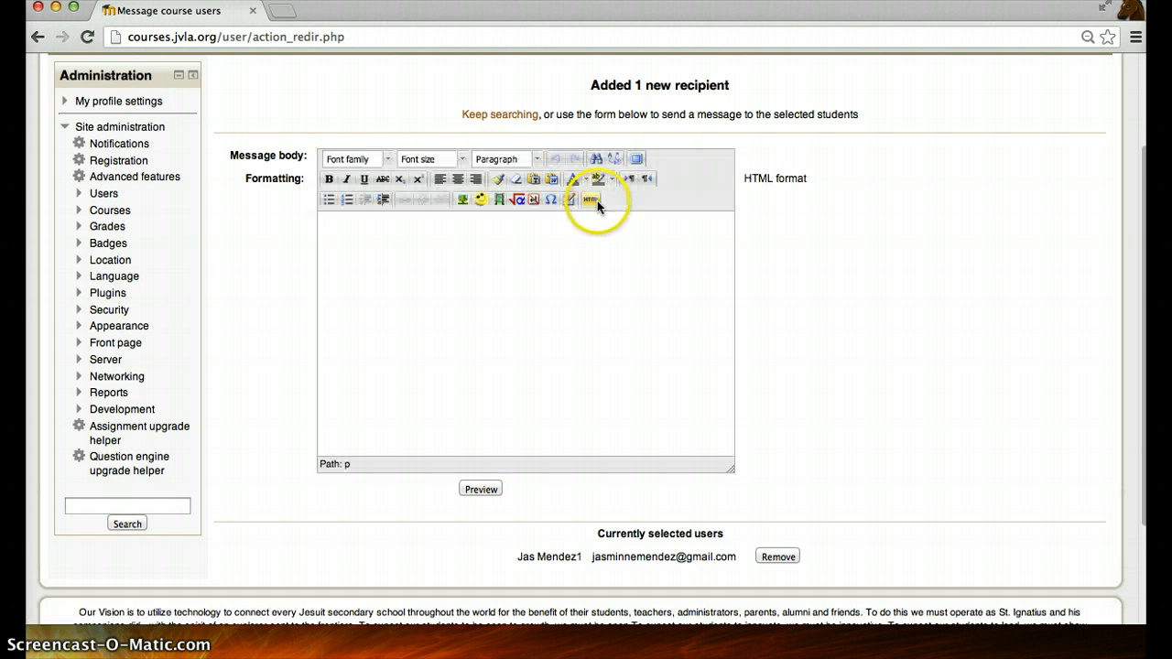
pyautogui.click(553, 239)
pyautogui.write('Hello Jasminne')
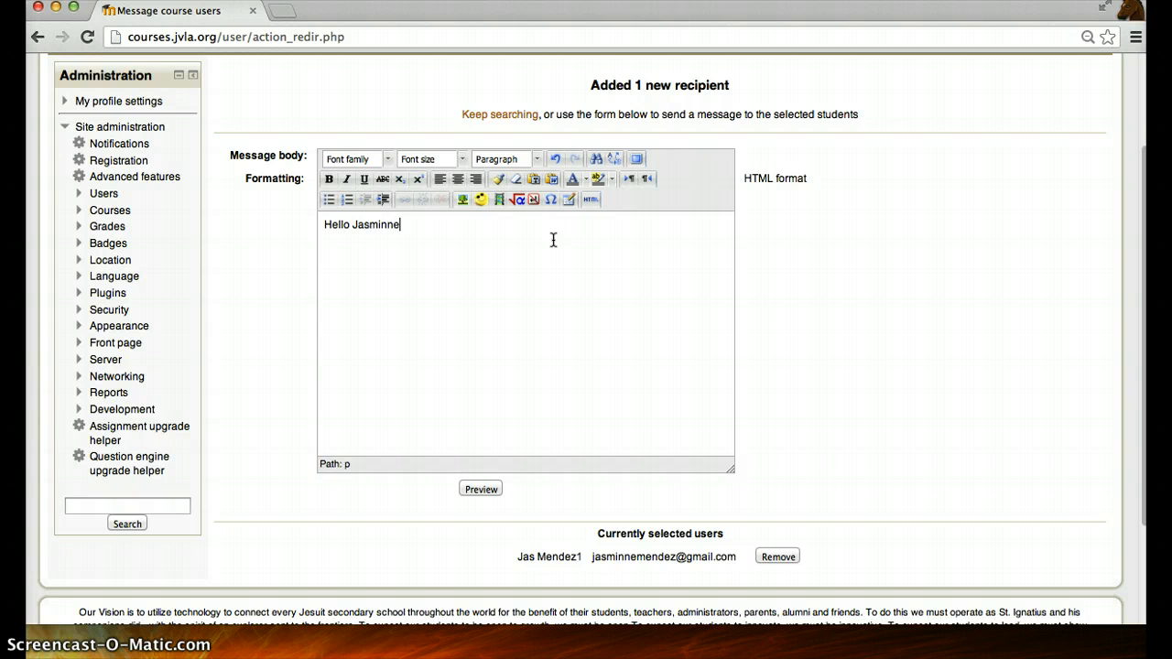
pyautogui.write('. This is a test message for m')
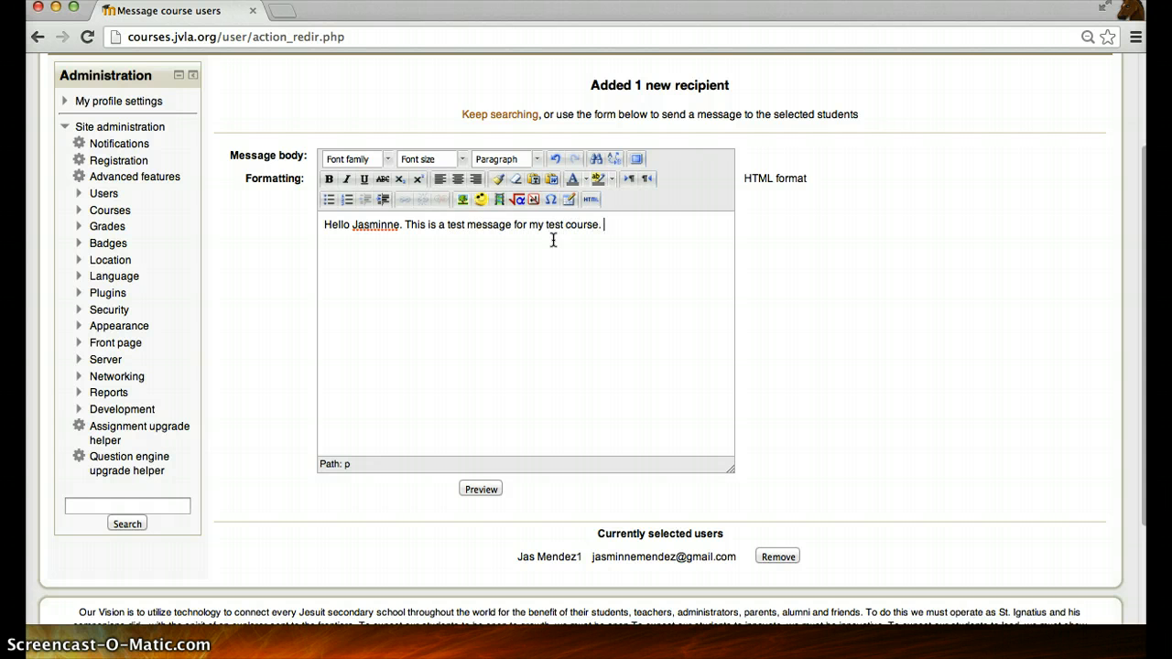
pyautogui.write('y test course.')
# Split the sentence after the greeting into its own paragraph, without an empty line between them.
pyautogui.click(404, 224)
pyautogui.press('Return')
pyautogui.press('Return')
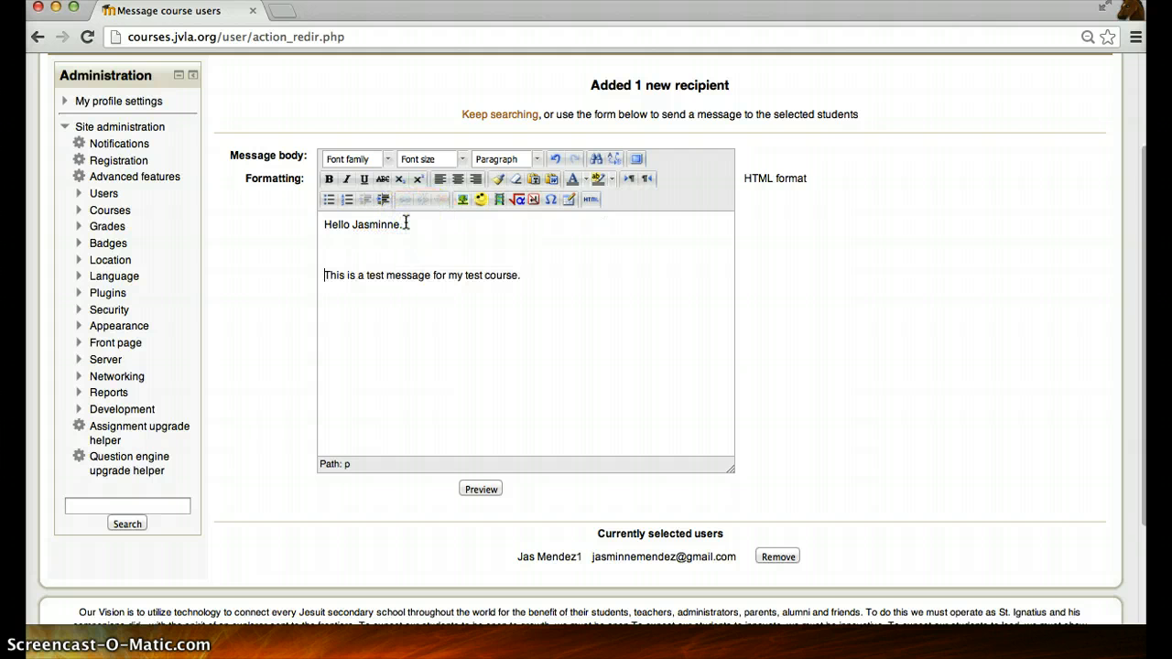
pyautogui.click(407, 245)
pyautogui.press('BackSpace')
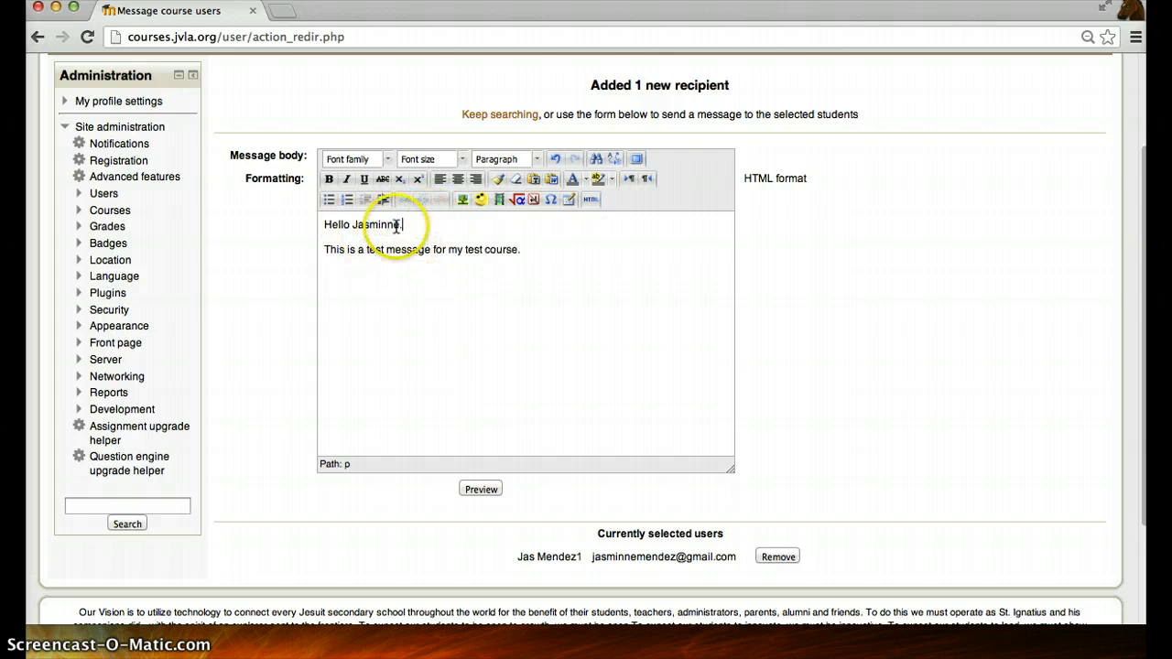
# Make the greeting line of the message bold and underlined.
pyautogui.moveTo(403, 224); pyautogui.dragTo(311, 225)
pyautogui.click(329, 179)
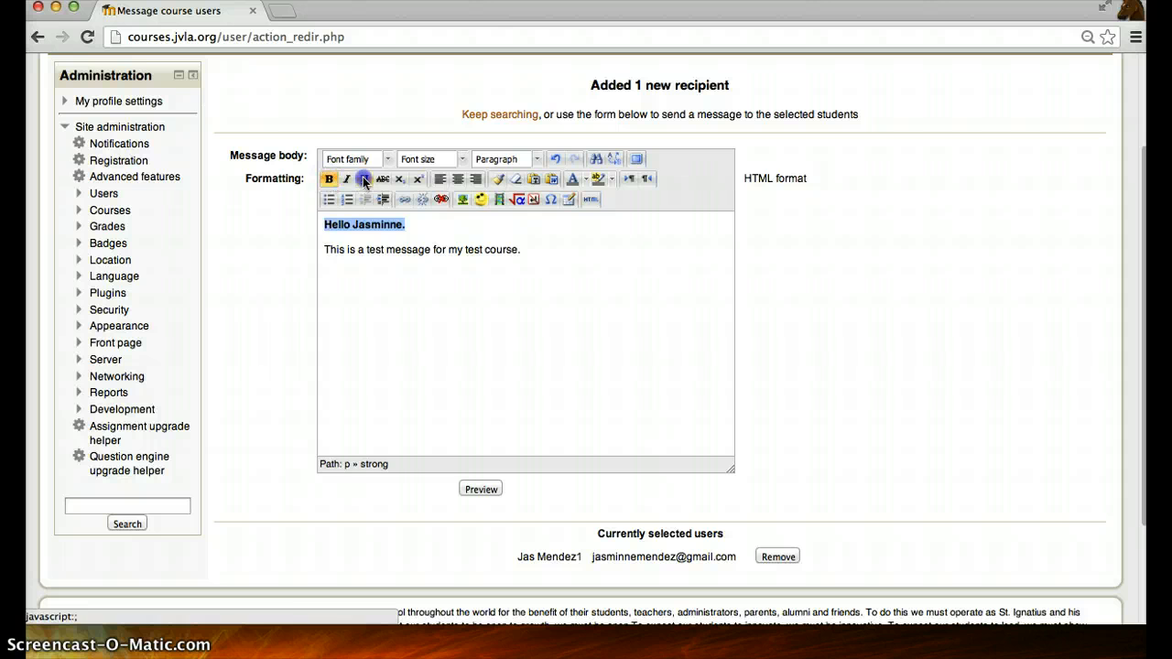
pyautogui.click(364, 179)
pyautogui.click(407, 286)
pyautogui.click(517, 250)
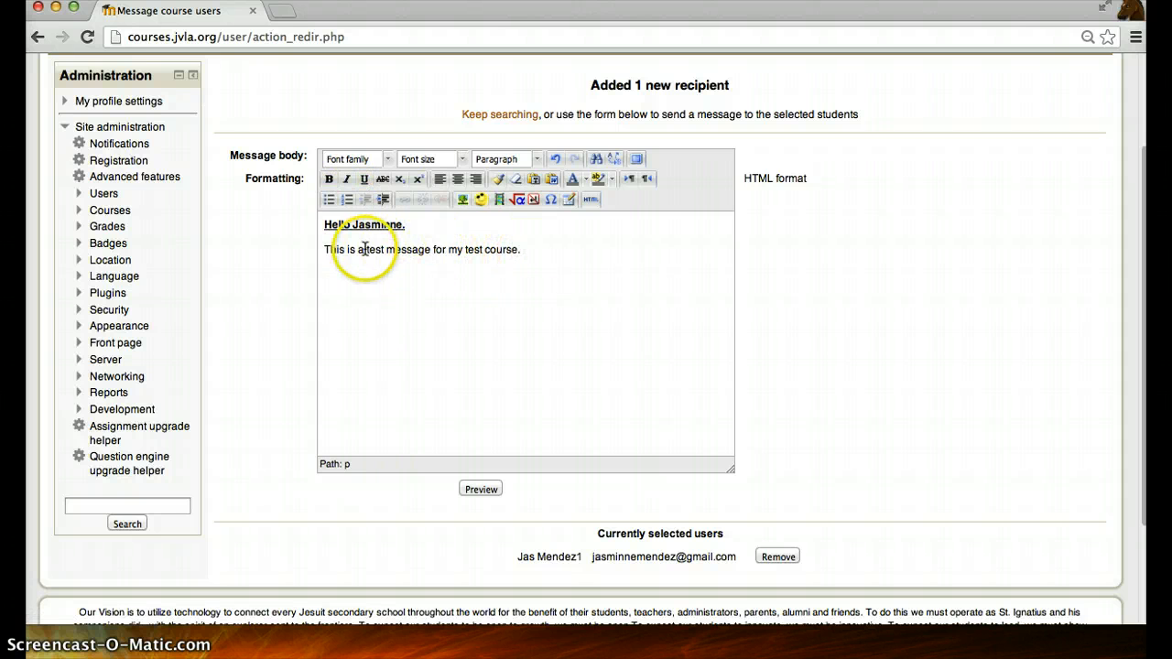
pyautogui.moveTo(366, 250); pyautogui.dragTo(385, 250)
pyautogui.click(406, 200)
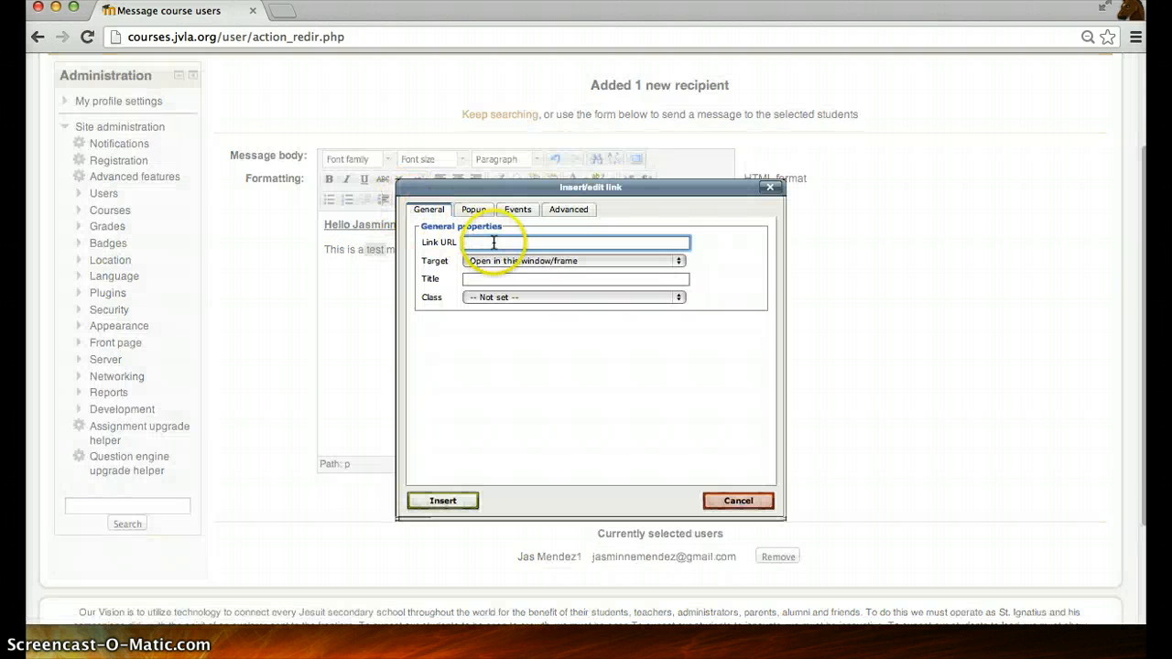
pyautogui.click(493, 243)
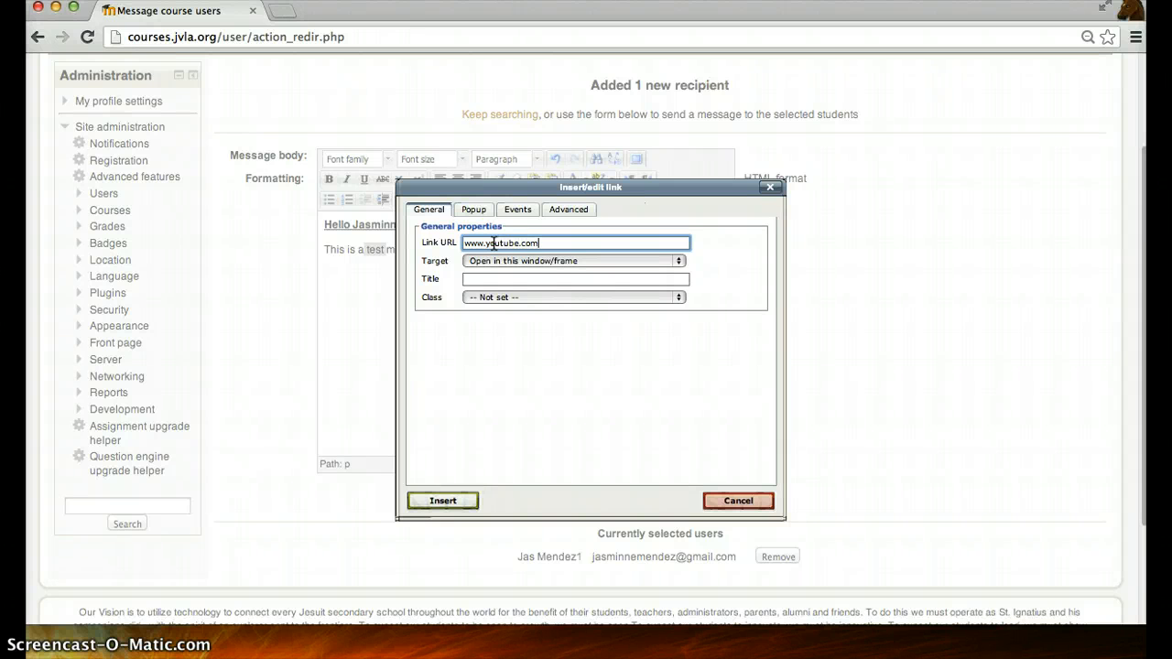
pyautogui.click(524, 264)
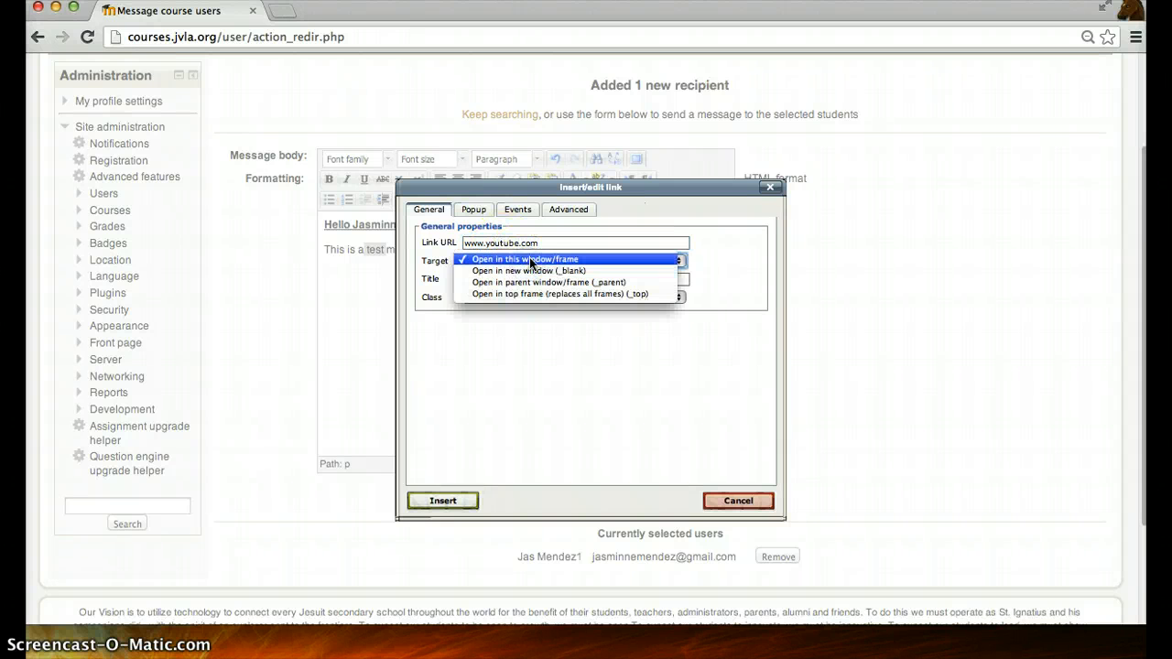
pyautogui.click(533, 266)
pyautogui.click(443, 500)
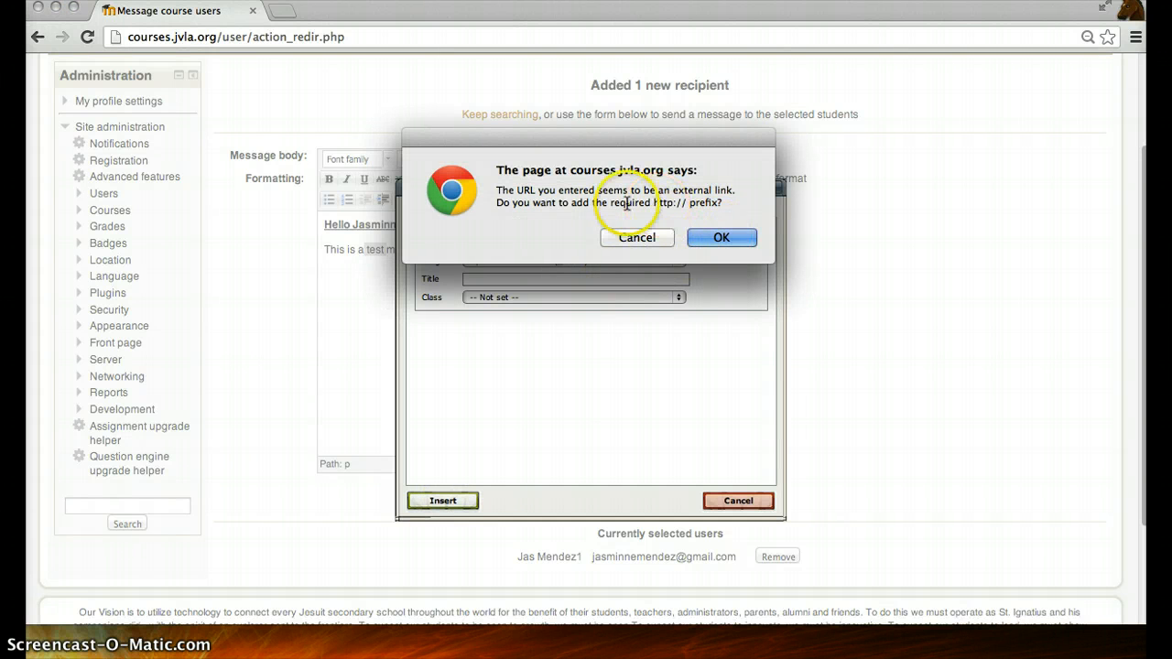
pyautogui.click(728, 236)
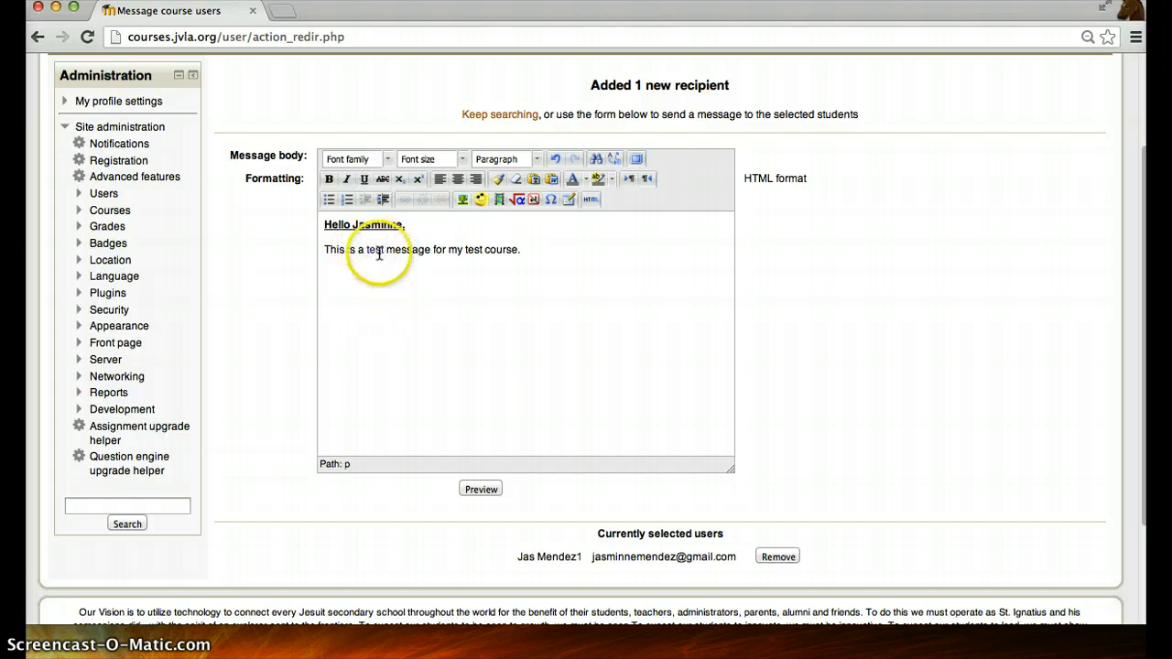
# Add the closing "Sincerely," and the sender's full name on separate lines below the message text.
pyautogui.click(529, 260)
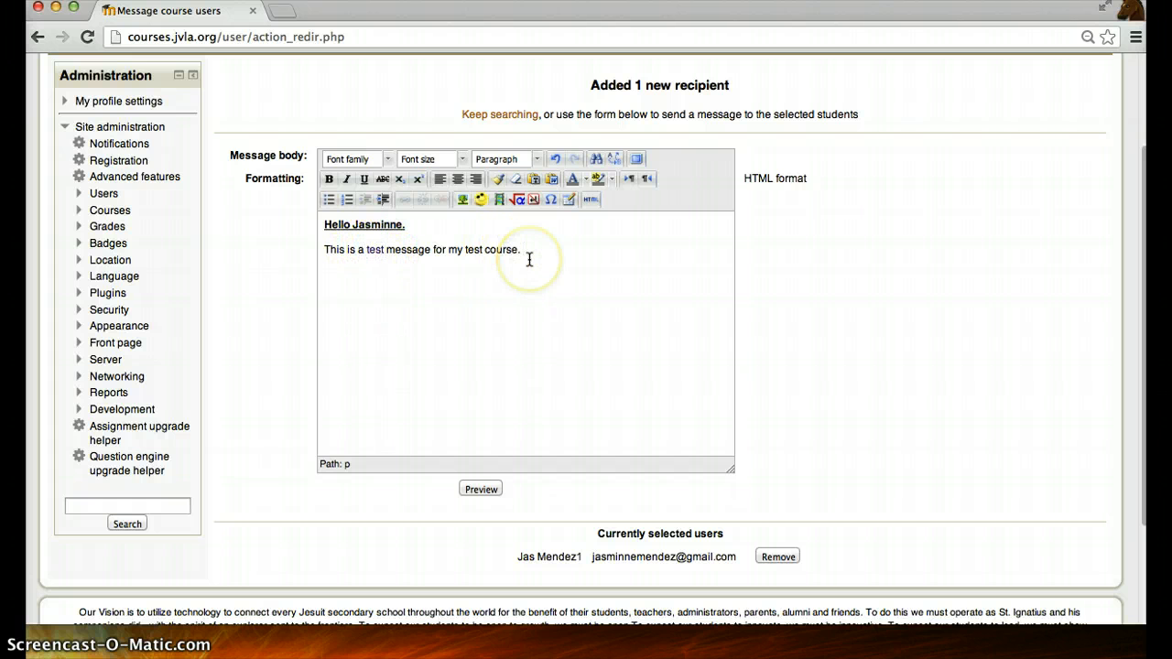
pyautogui.press('Return')
pyautogui.write('Sincerely, ')
pyautogui.write('Jasminne Mendez')
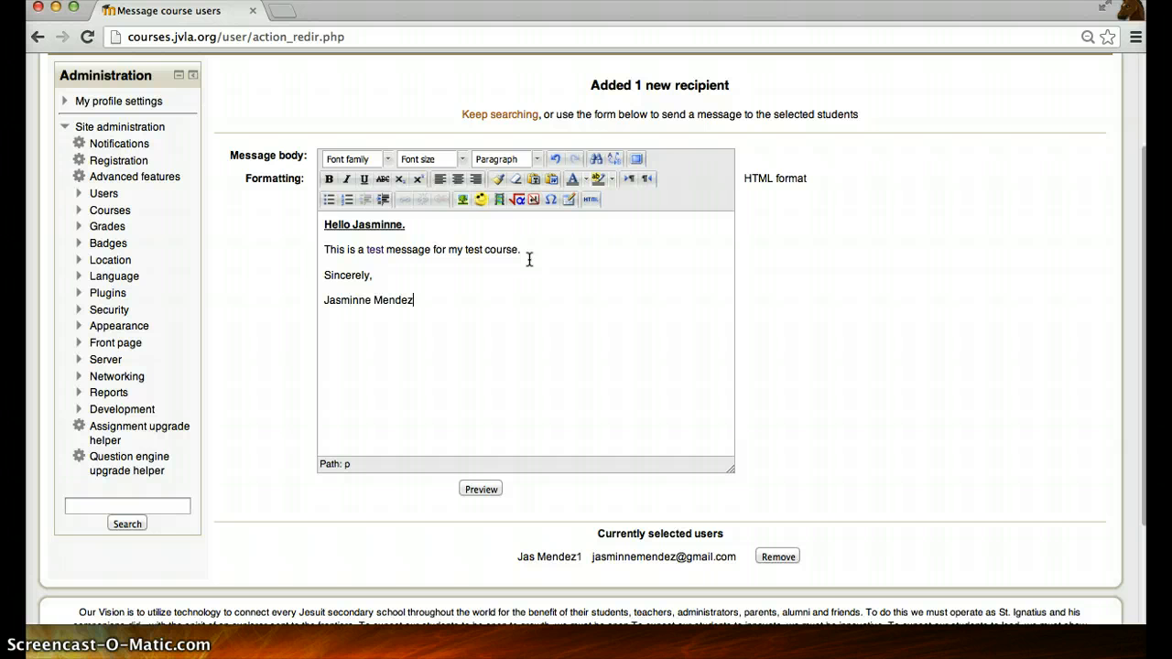
pyautogui.click(503, 294)
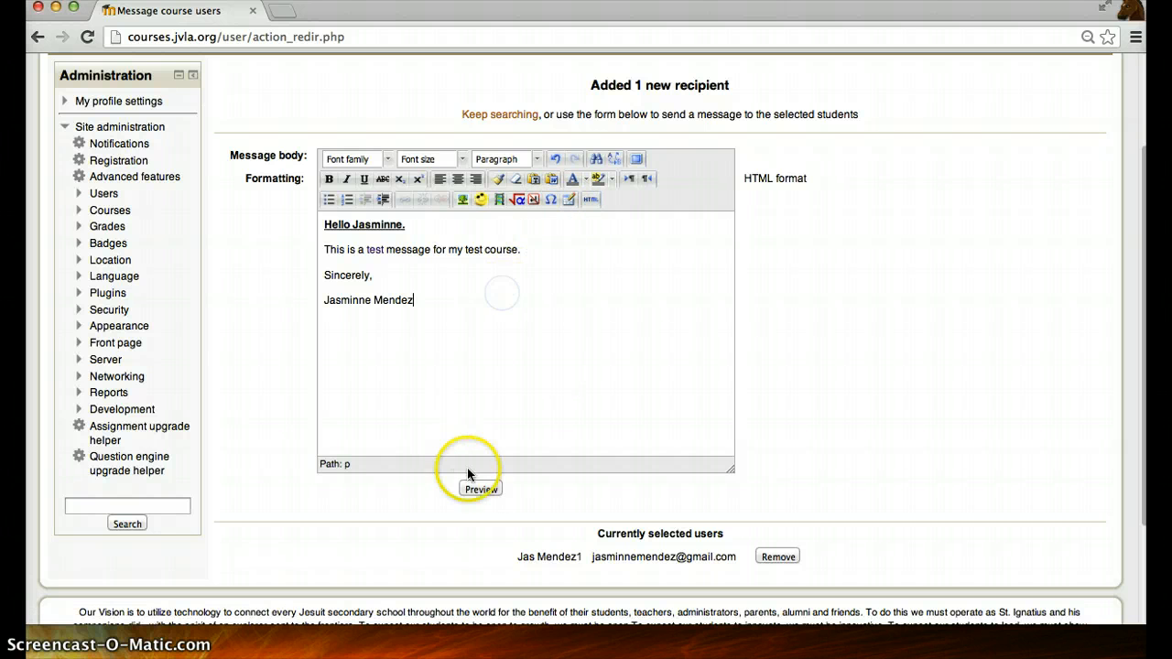
# Preview the composed message and send it to the selected participant.
pyautogui.click(482, 489)
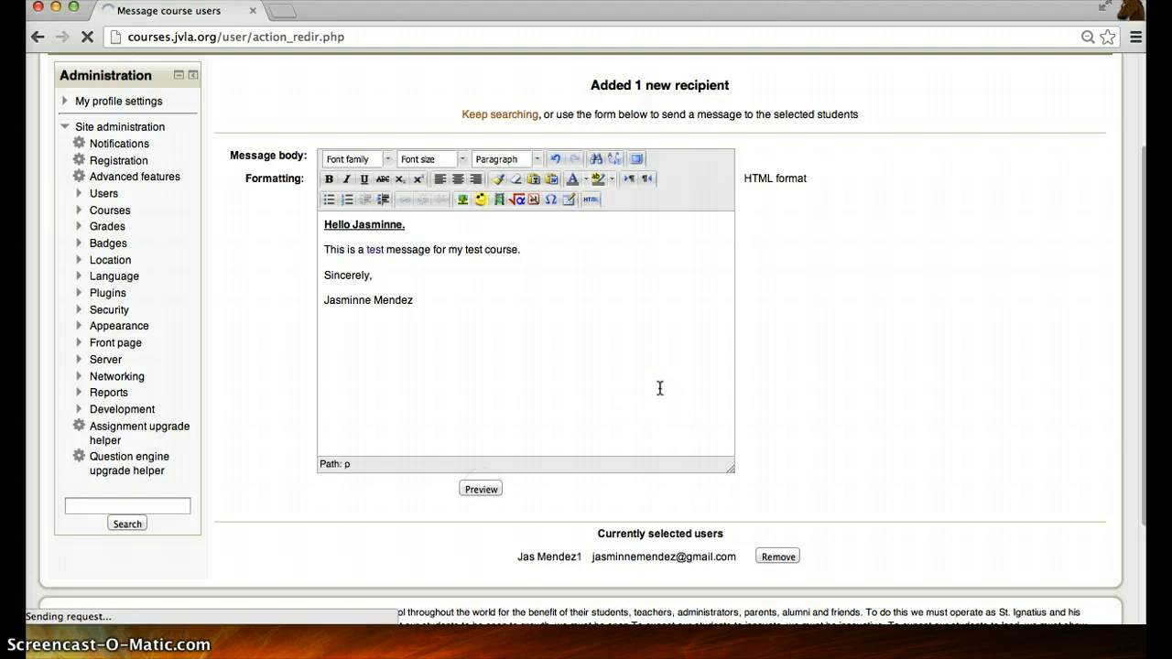
pyautogui.click(386, 306)
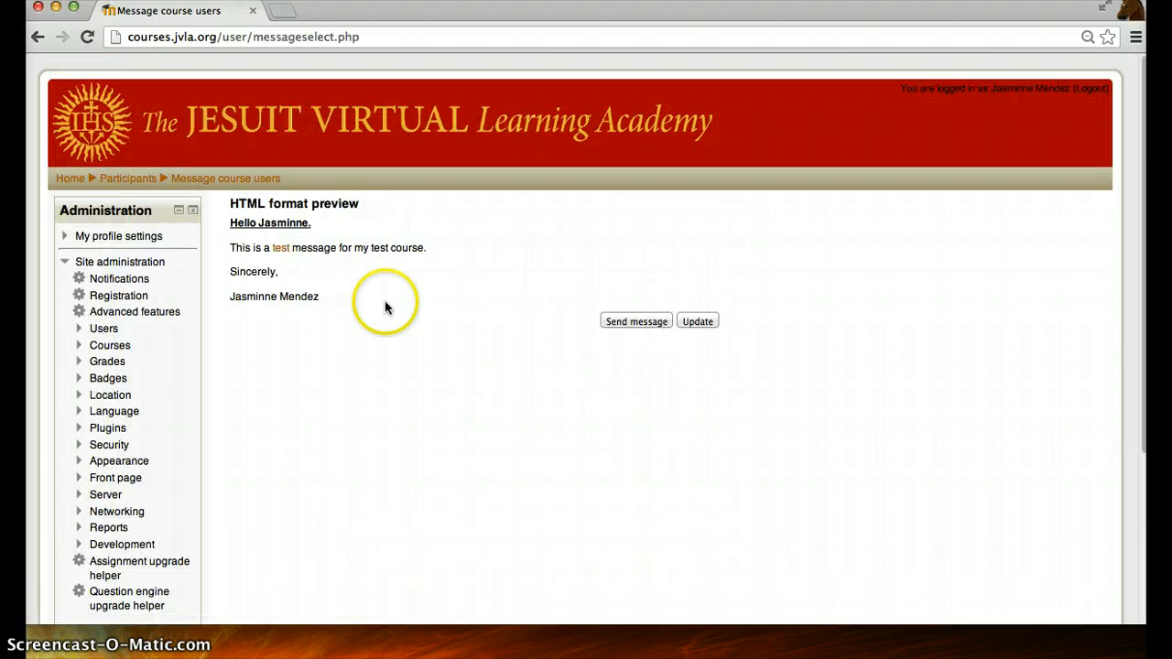
pyautogui.click(285, 220)
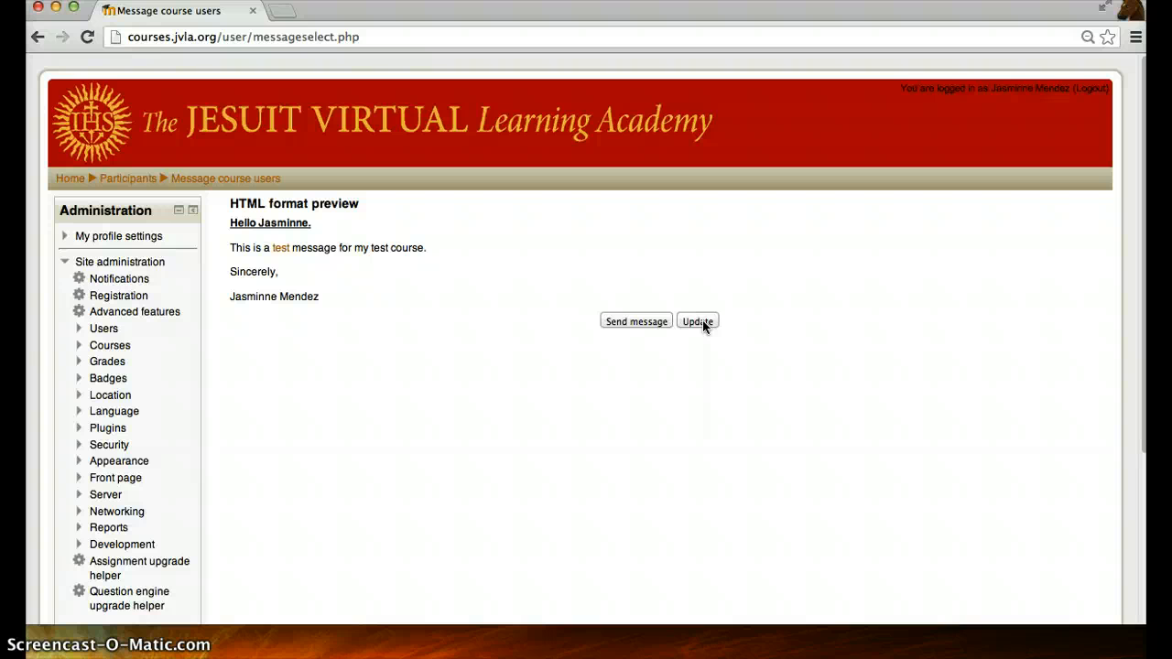
pyautogui.click(627, 323)
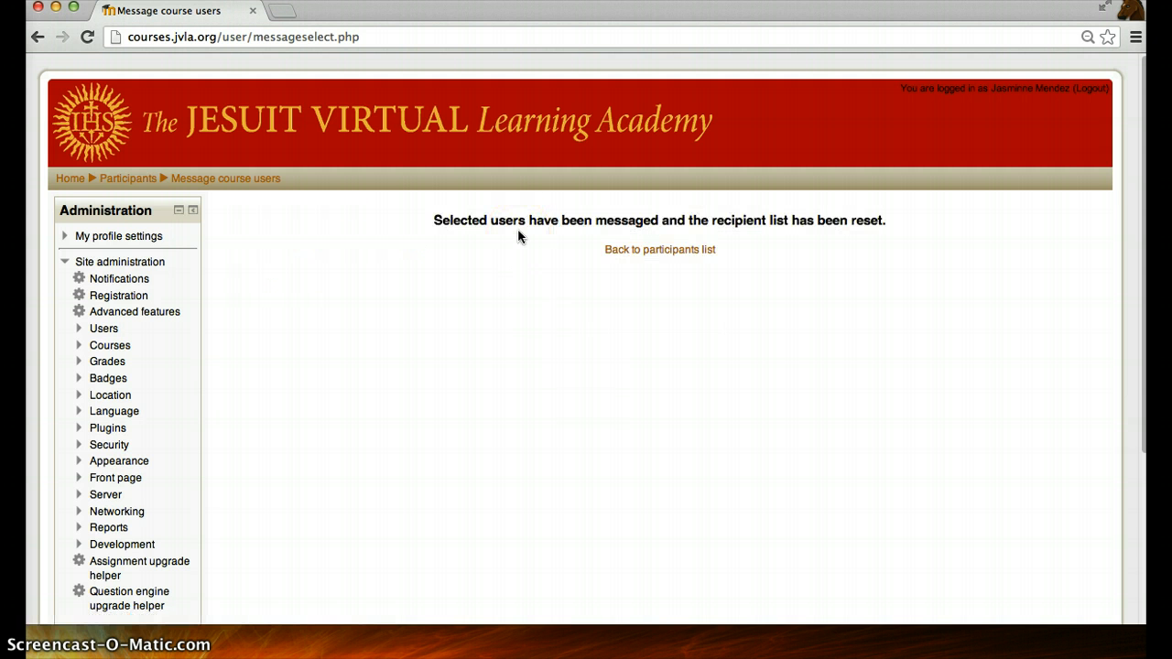
# Return to the participants list, select the first participant and open the form to send that person a message.
pyautogui.click(702, 250)
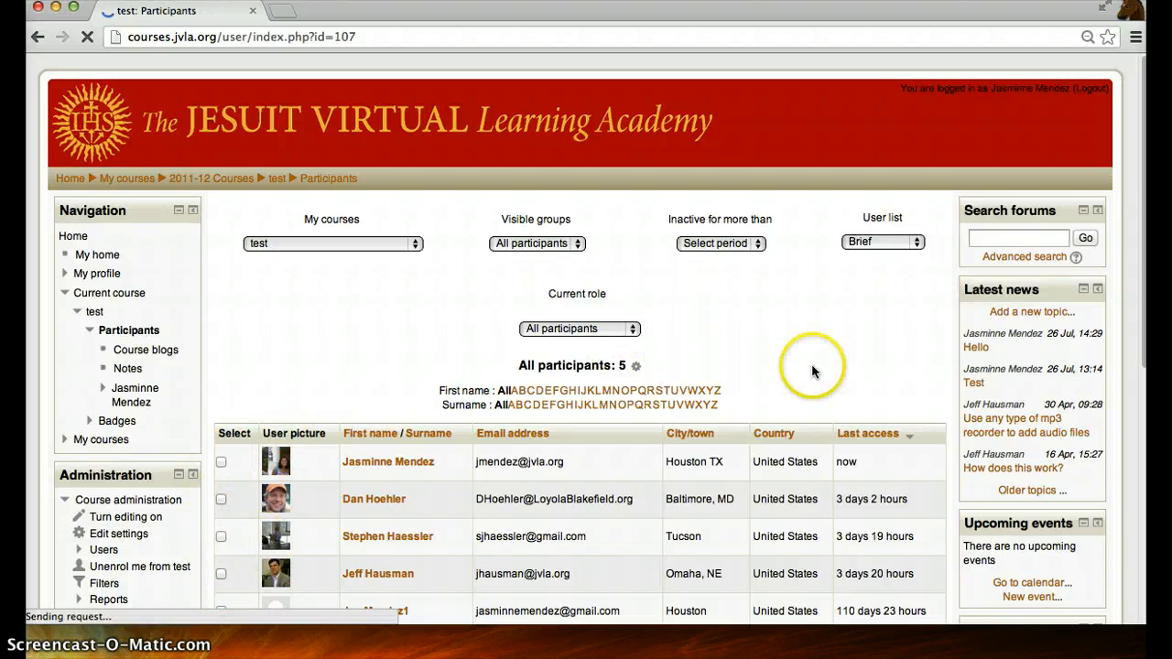
pyautogui.scroll(-2, 1143, 253)
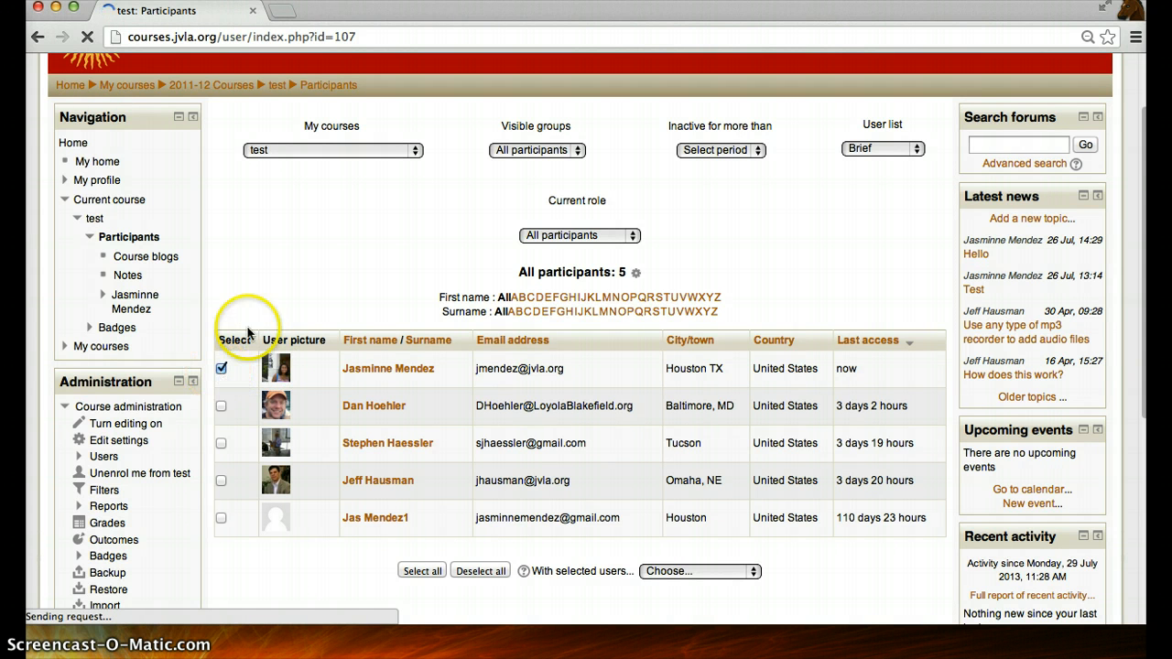
pyautogui.click(670, 571)
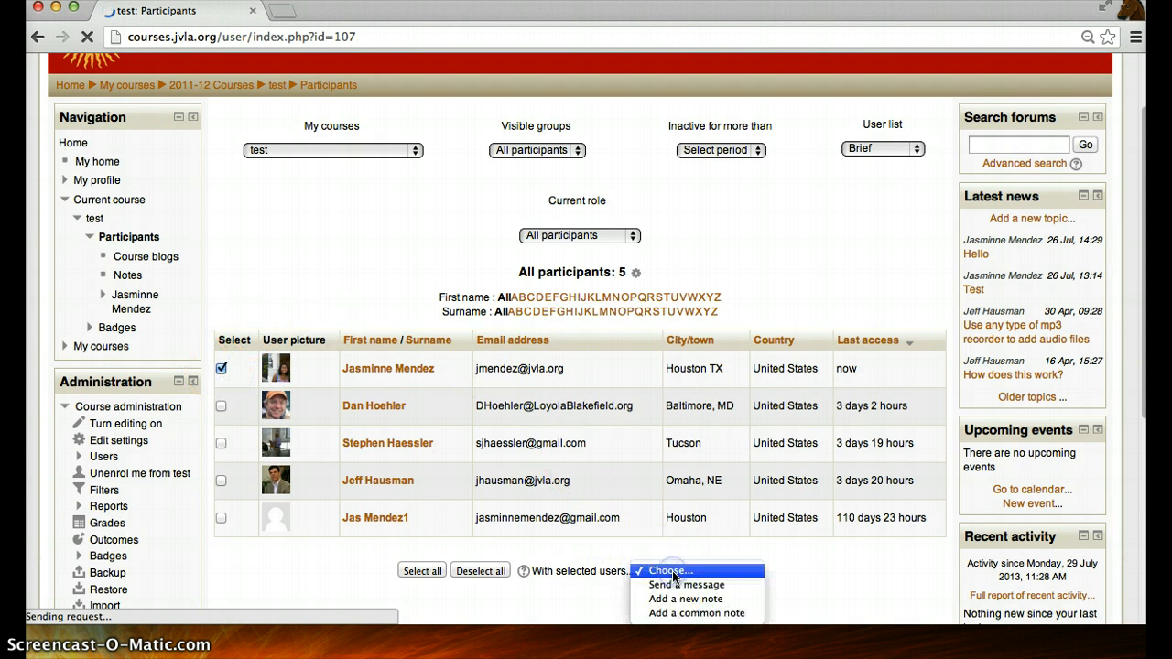
pyautogui.click(685, 587)
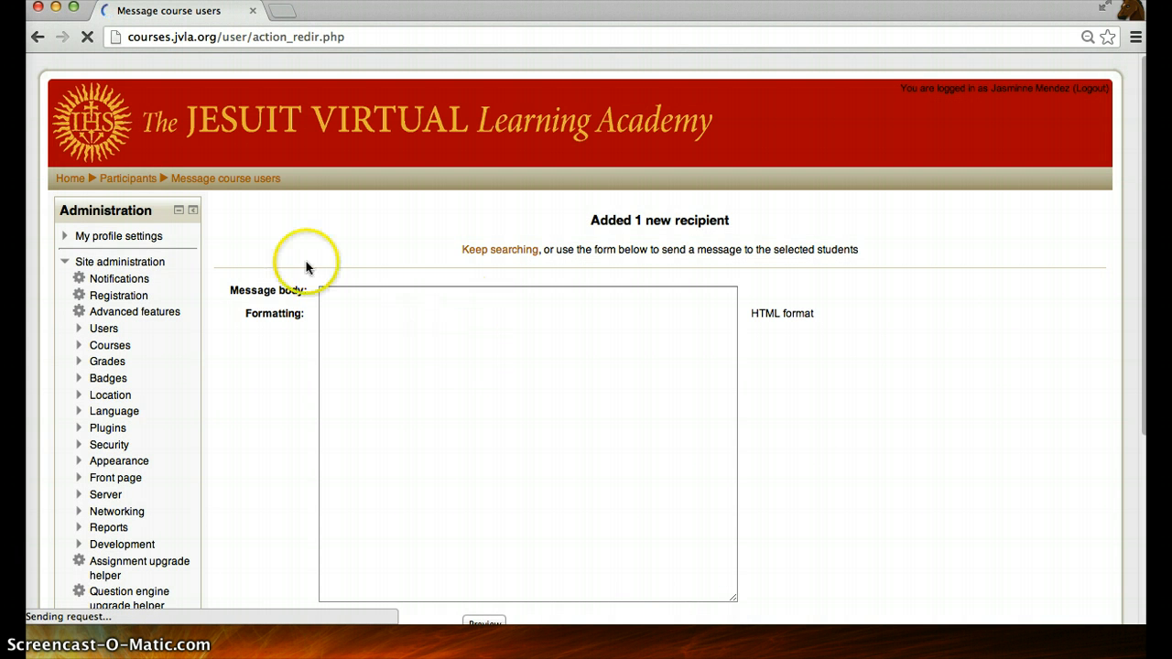
# Leave the message form, return to the test course page and turn its editing on.
pyautogui.click(117, 179)
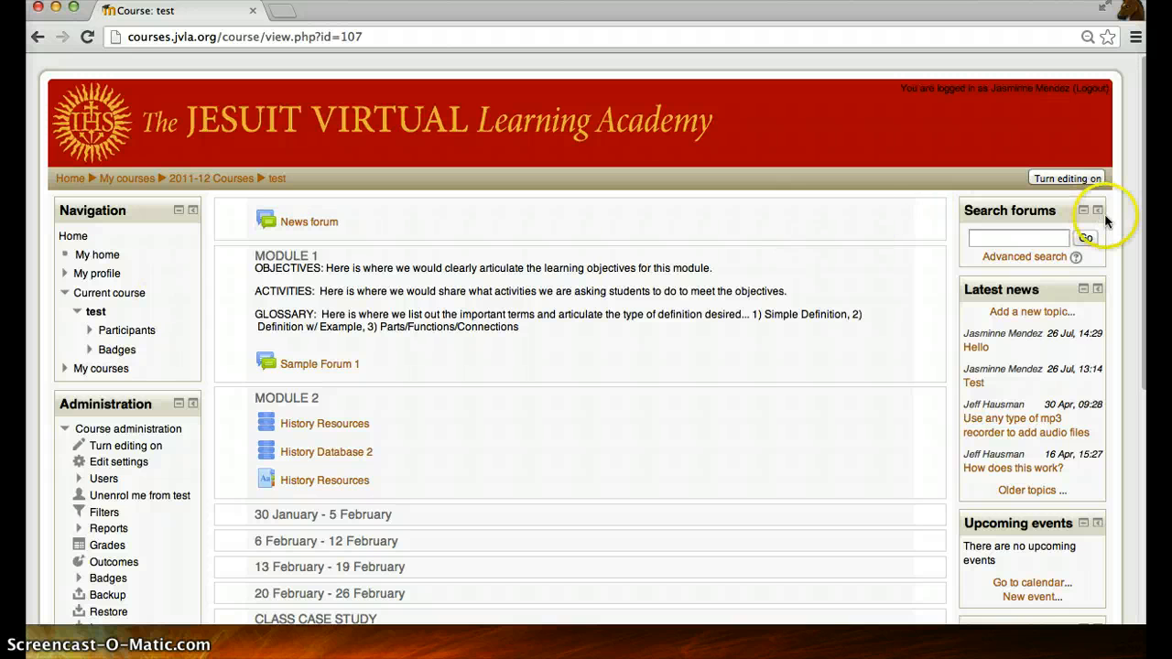
pyautogui.scroll(-5, 1146, 220)
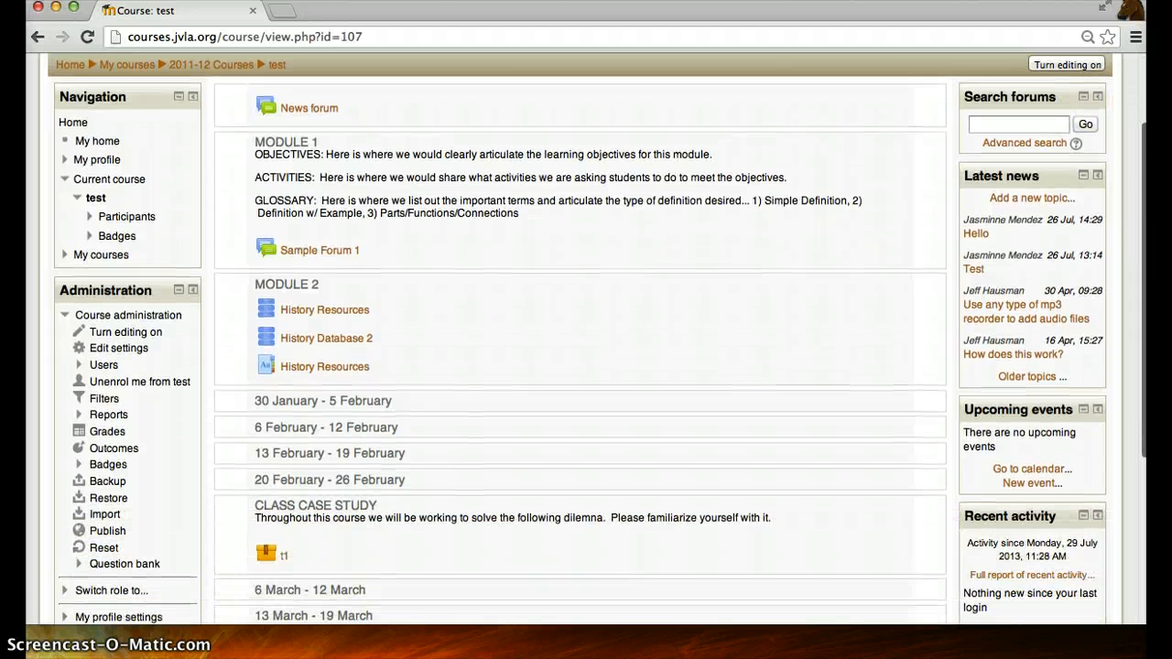
pyautogui.scroll(4, 586, 338)
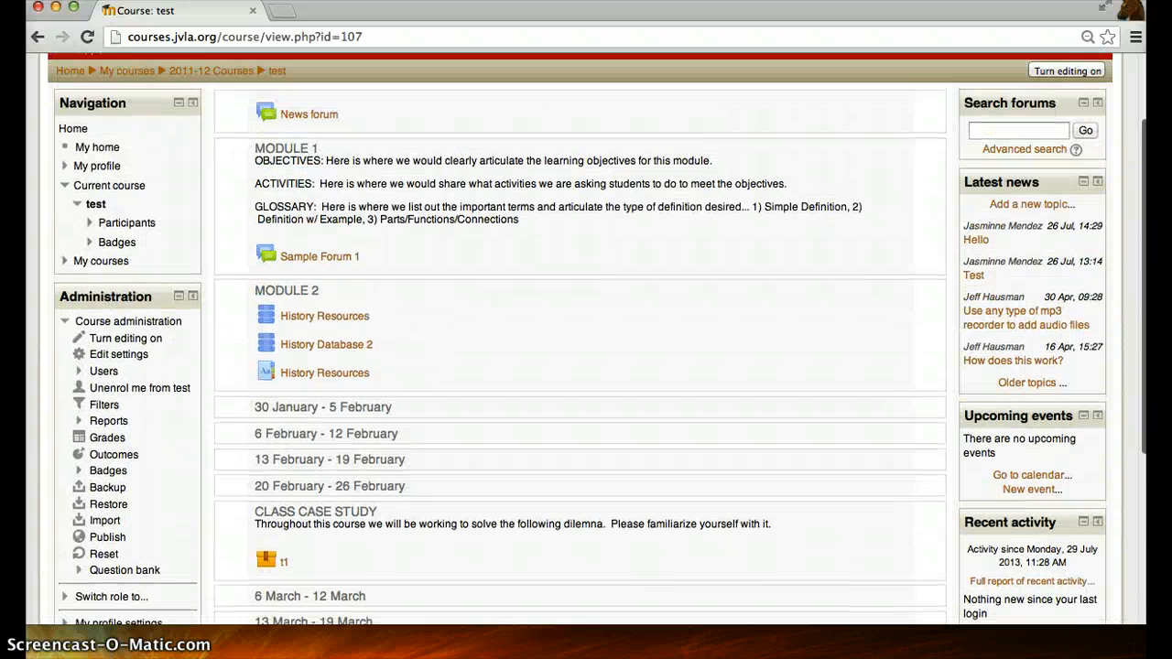
pyautogui.click(1088, 72)
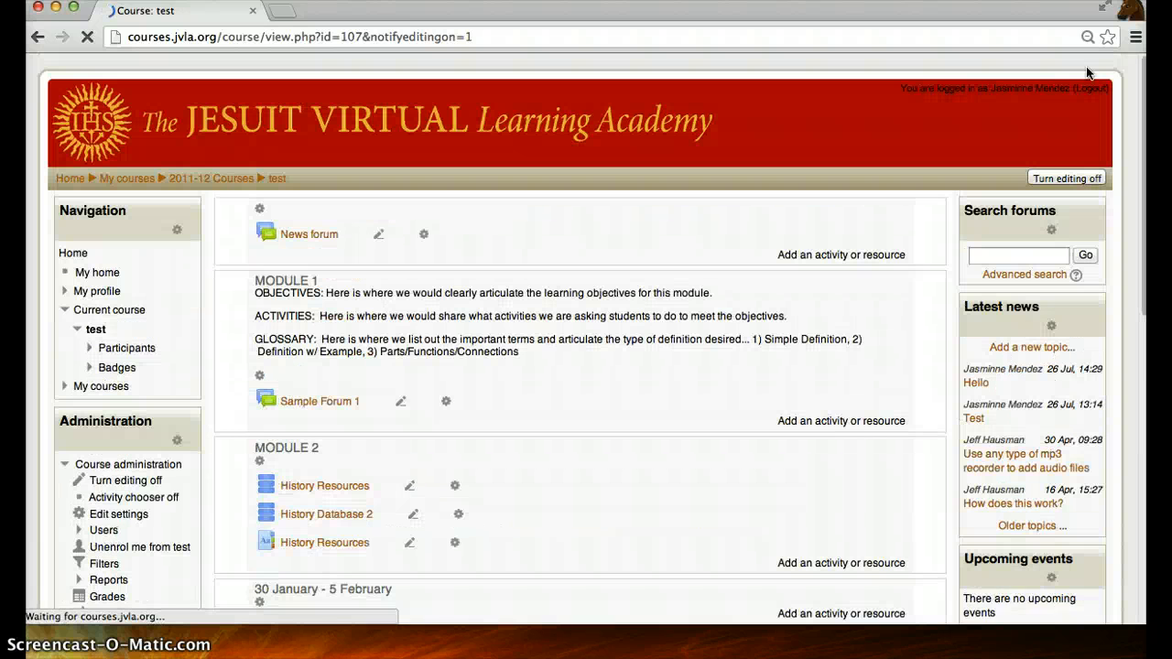
# Add a People block to the test course page.
pyautogui.scroll(-8, 1147, 175)
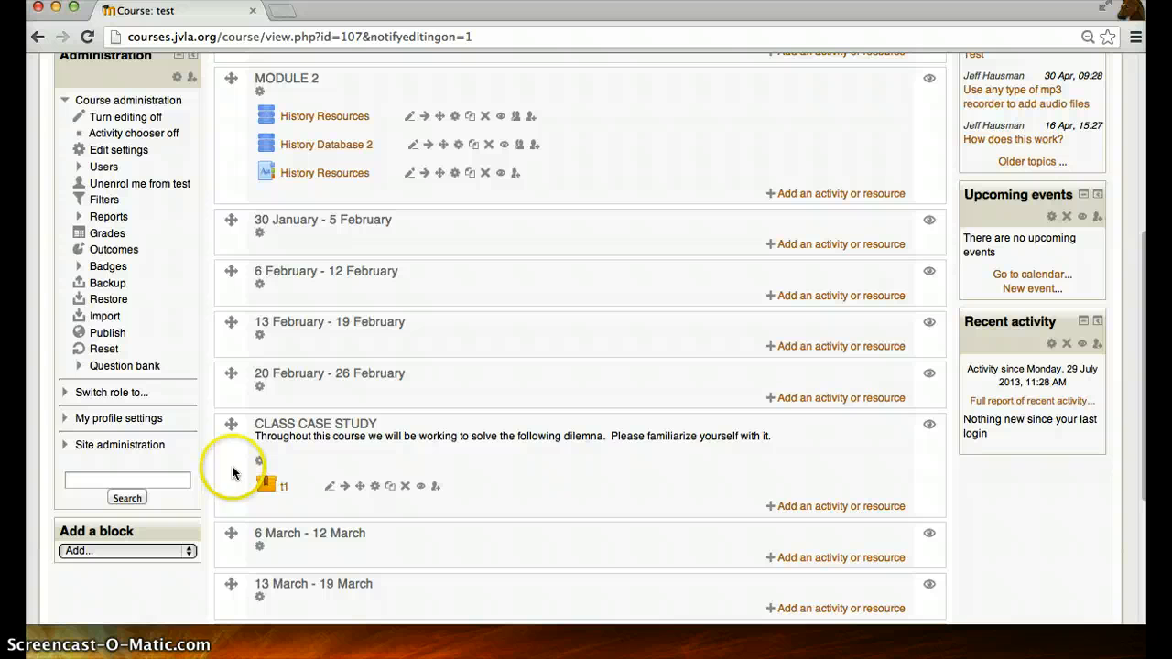
pyautogui.click(189, 549)
pyautogui.scroll(-3, 162, 640)
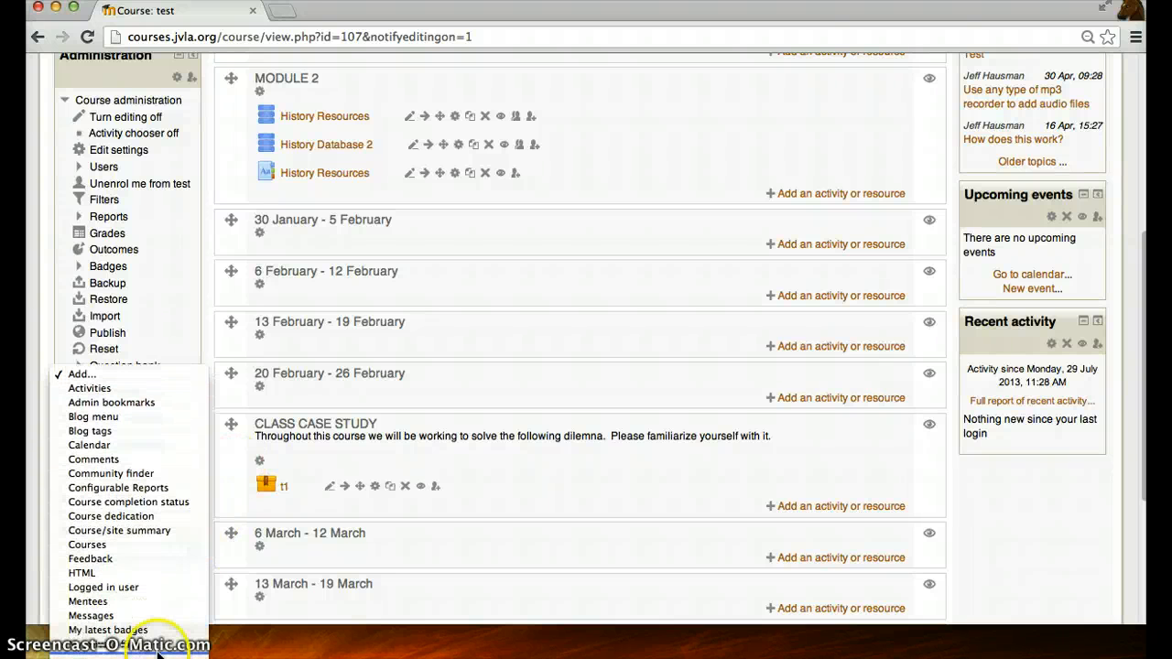
pyautogui.scroll(-3, 162, 651)
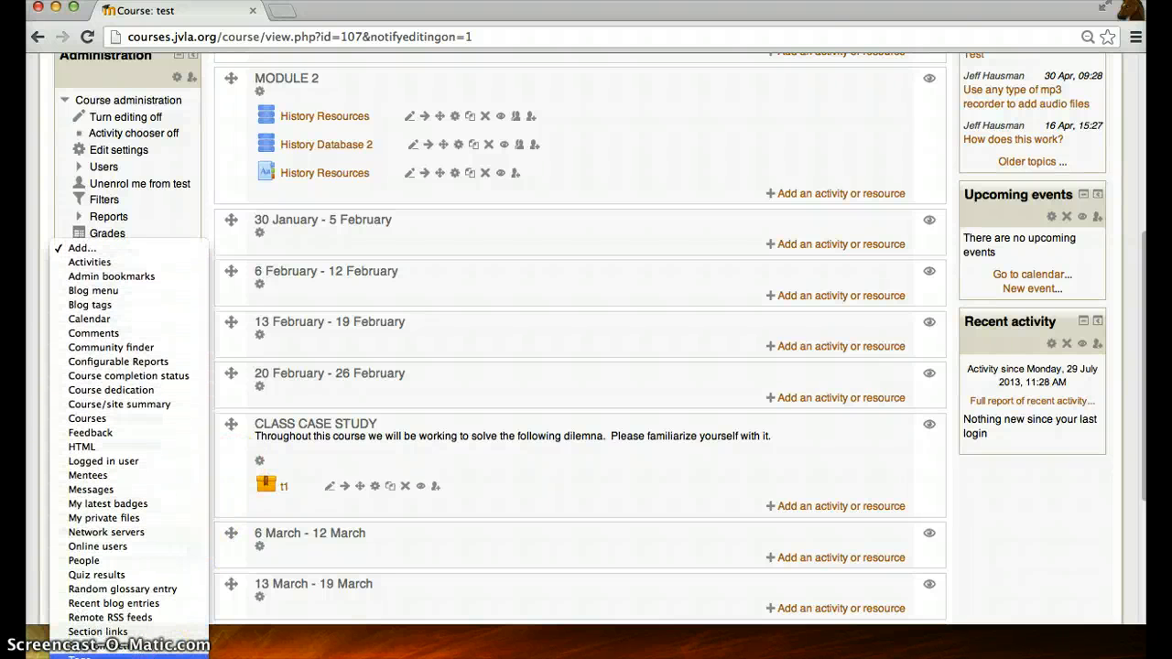
pyautogui.click(146, 557)
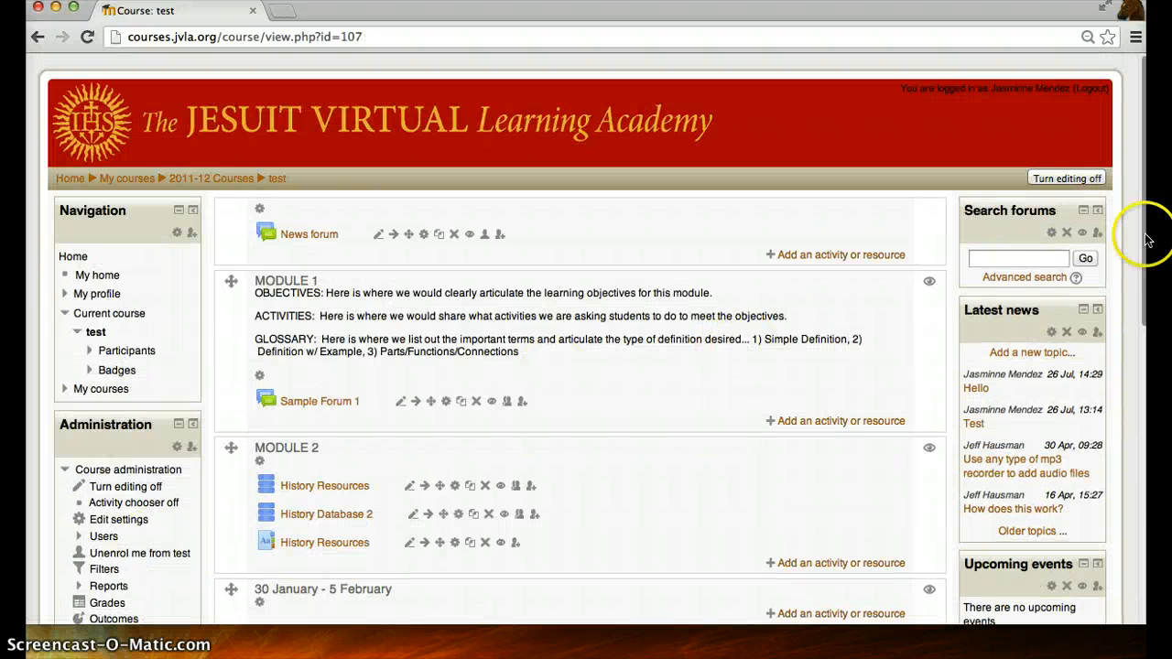
# Add a Messages block to the test course page.
pyautogui.scroll(-5, 1146, 240)
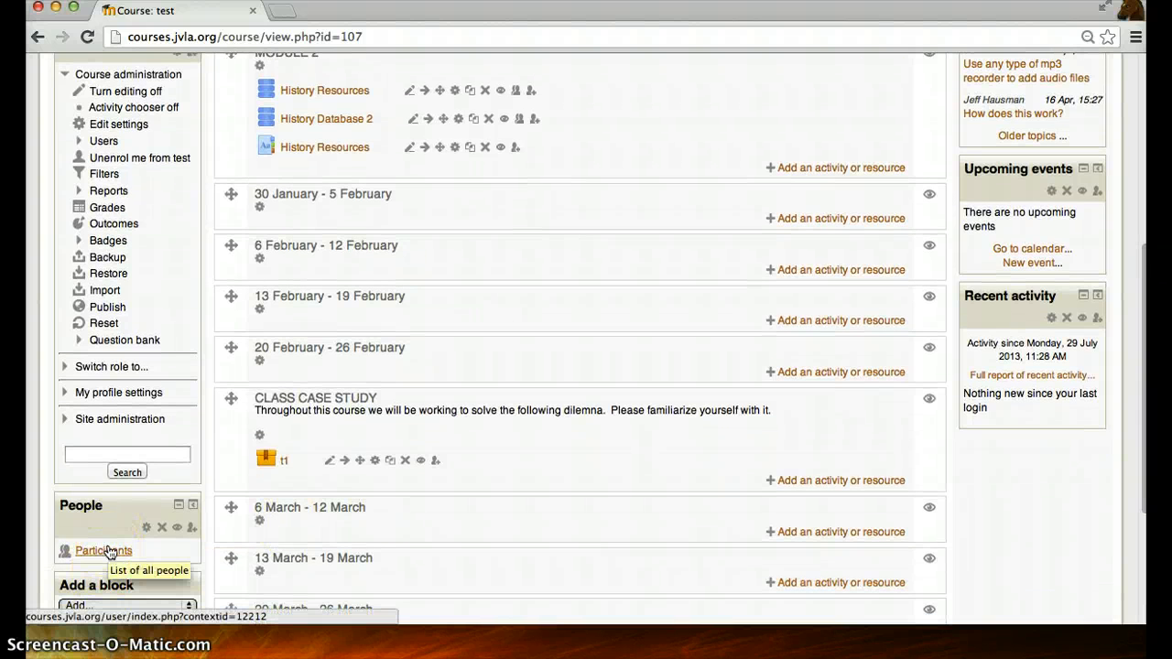
pyautogui.click(189, 606)
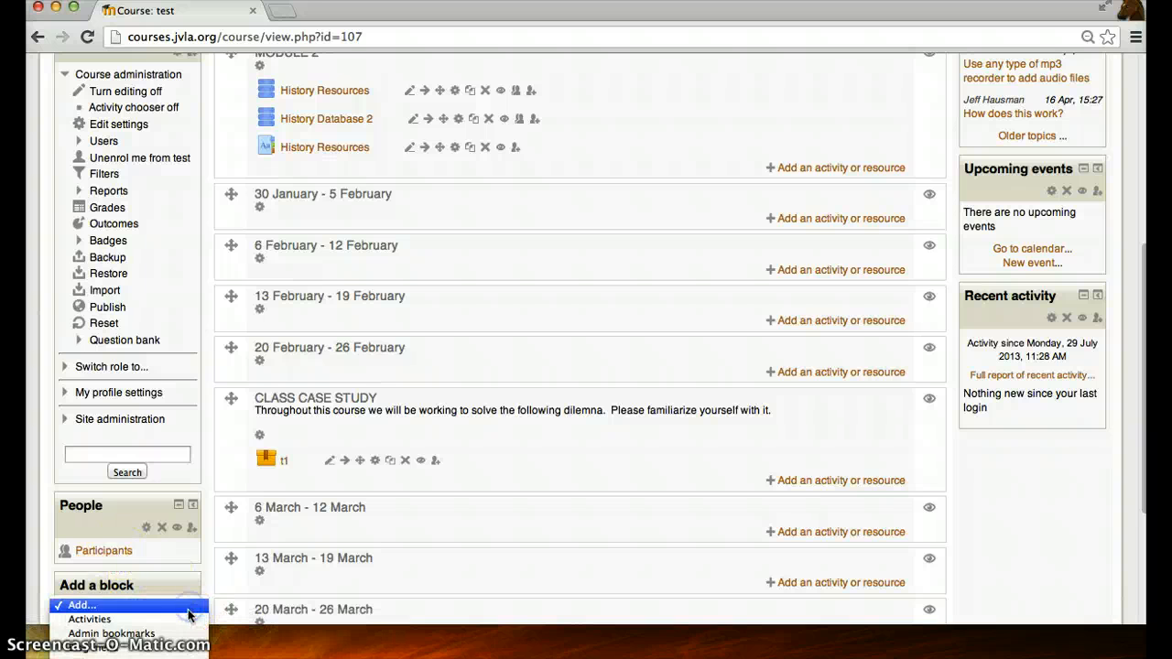
pyautogui.moveTo(174, 655)
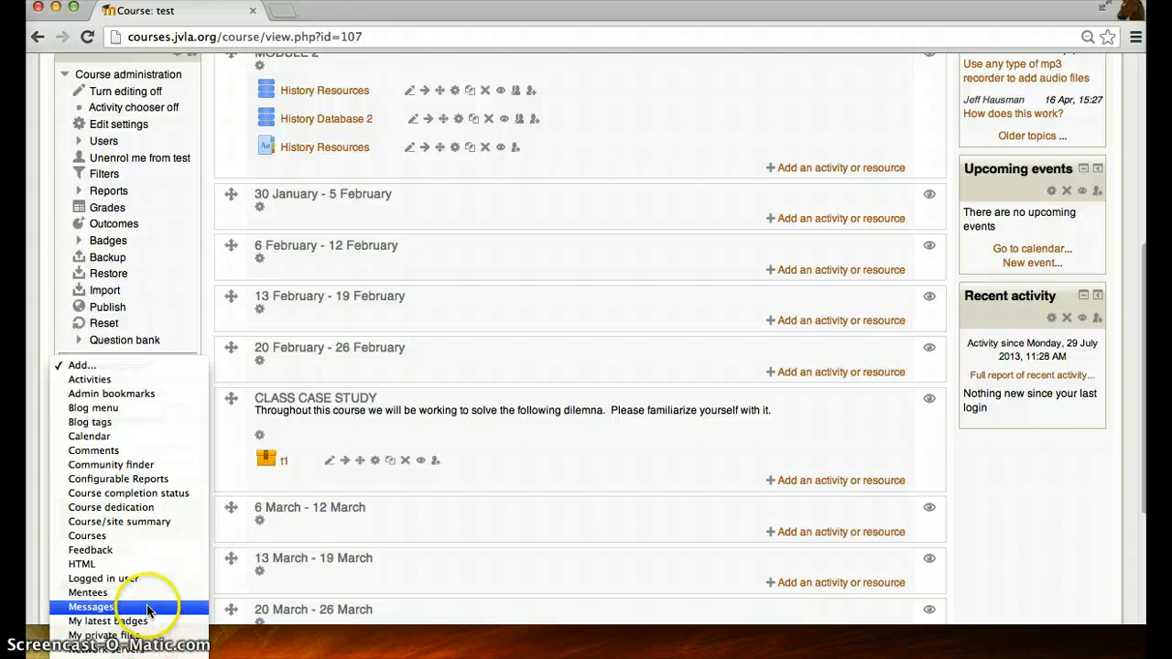
pyautogui.click(149, 607)
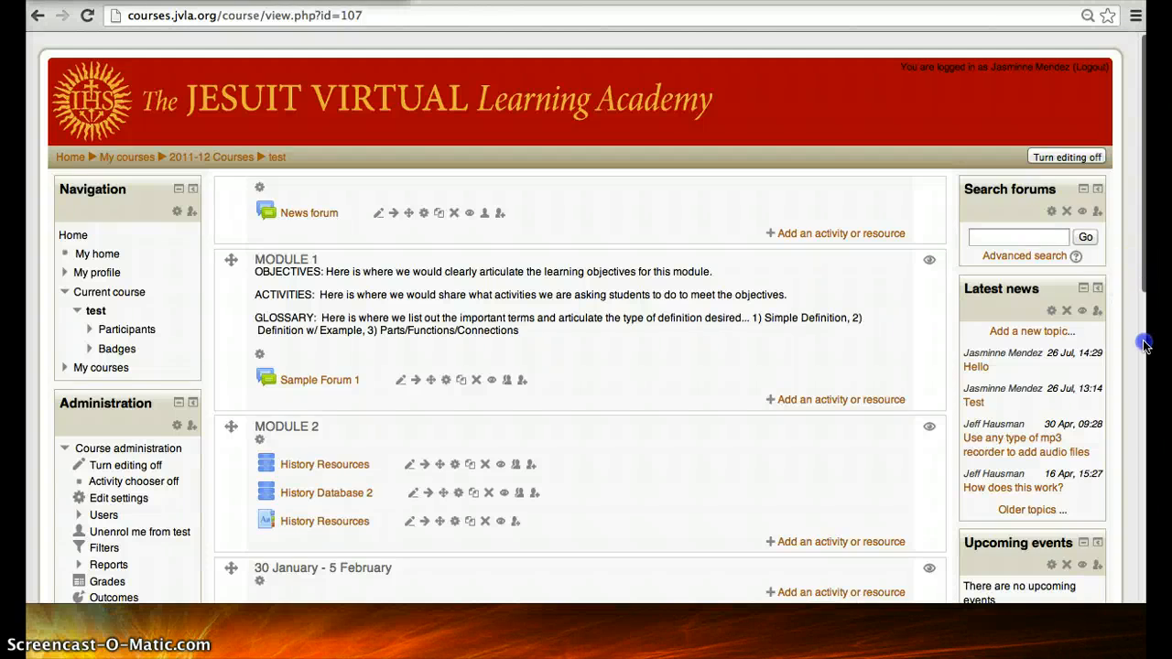
# View the participants list through the new People block and return to the course page.
pyautogui.moveTo(1149, 287); pyautogui.dragTo(1126, 534)
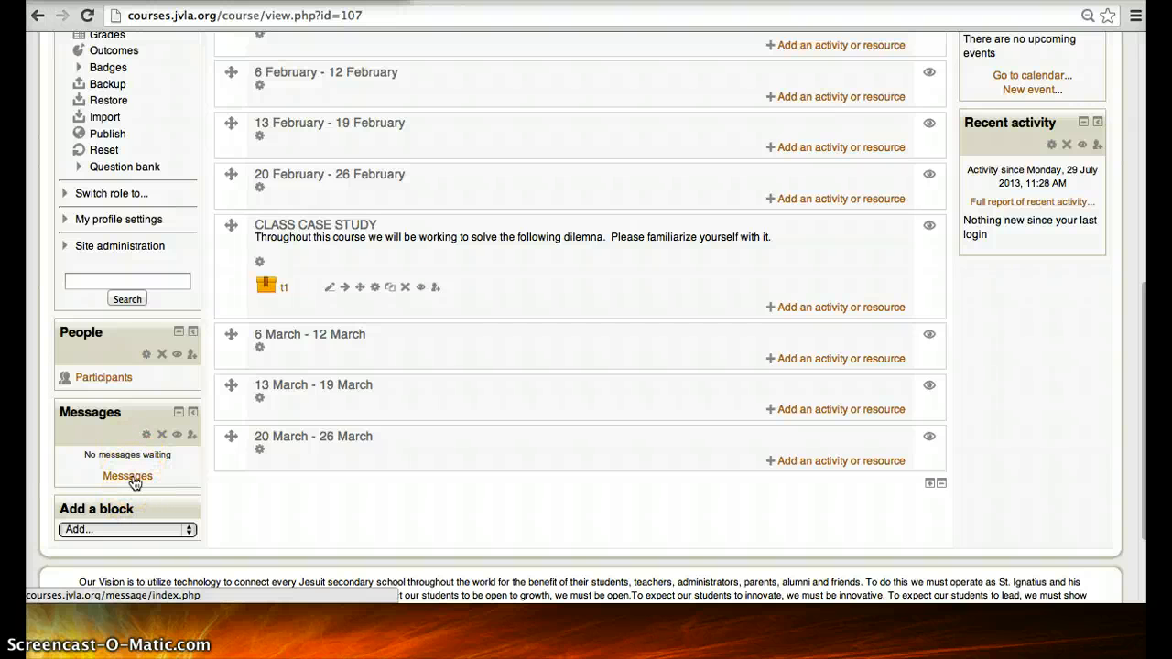
pyautogui.click(104, 379)
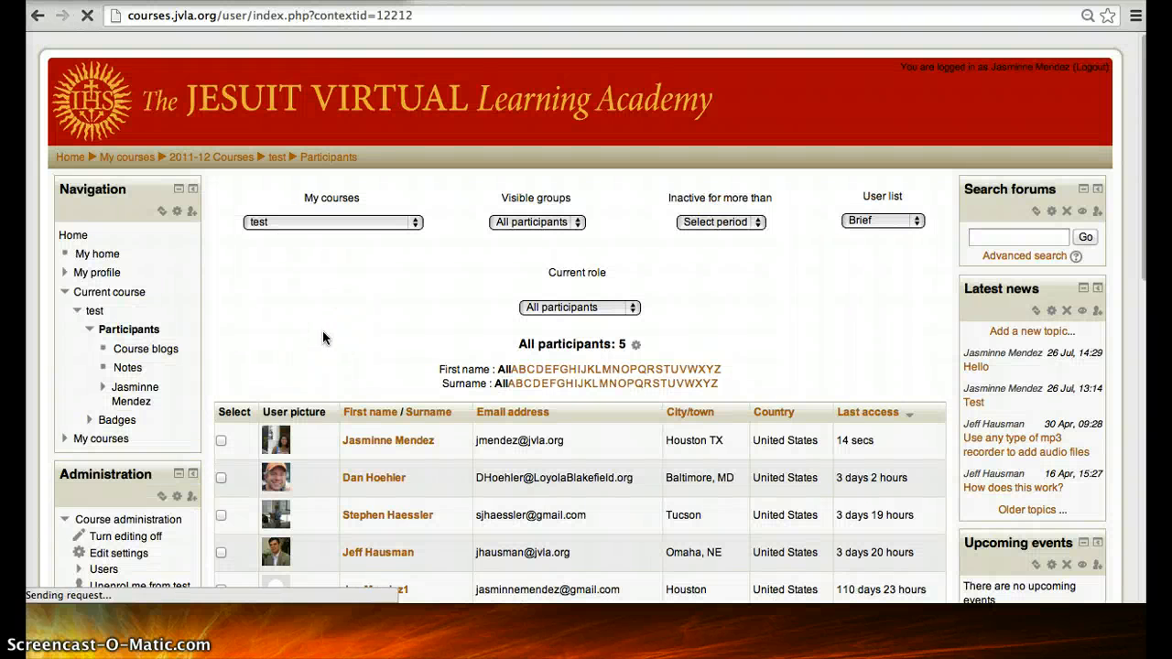
pyautogui.click(39, 18)
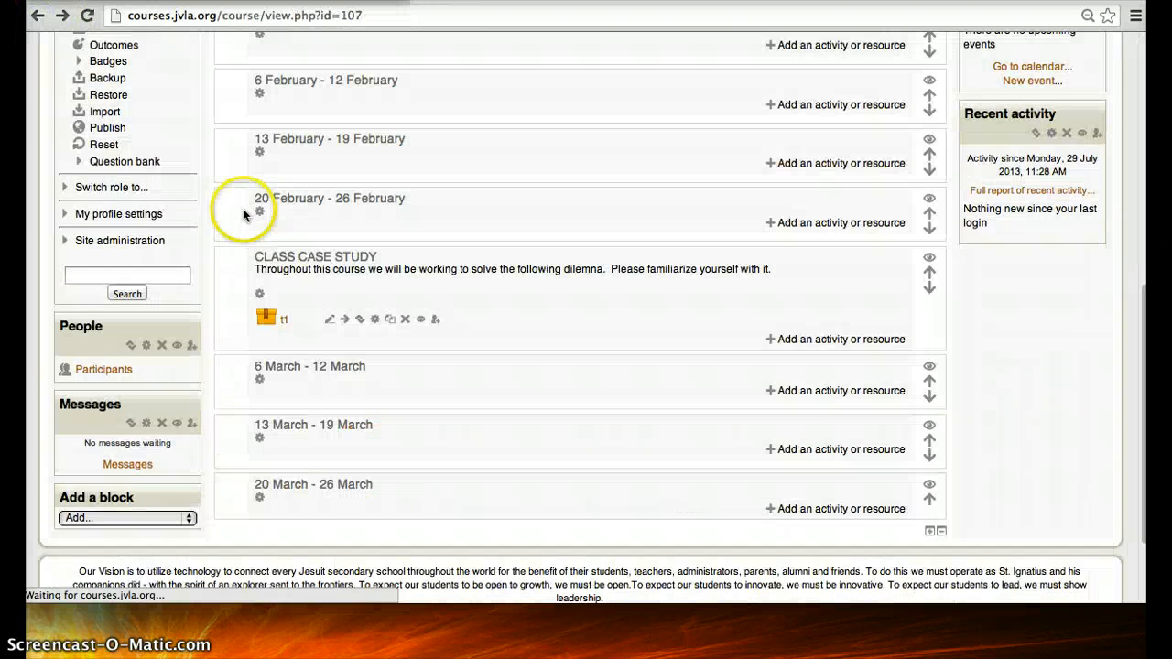
# Open the messages page from the Messages block and list the participants of the test course.
pyautogui.click(128, 478)
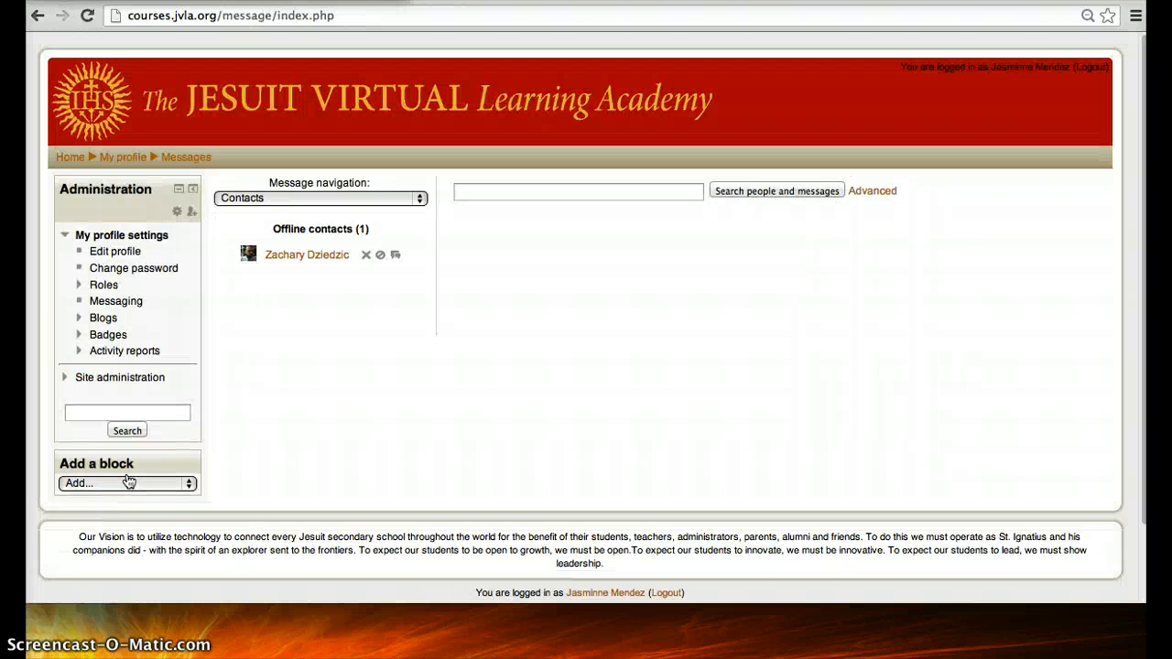
pyautogui.click(420, 200)
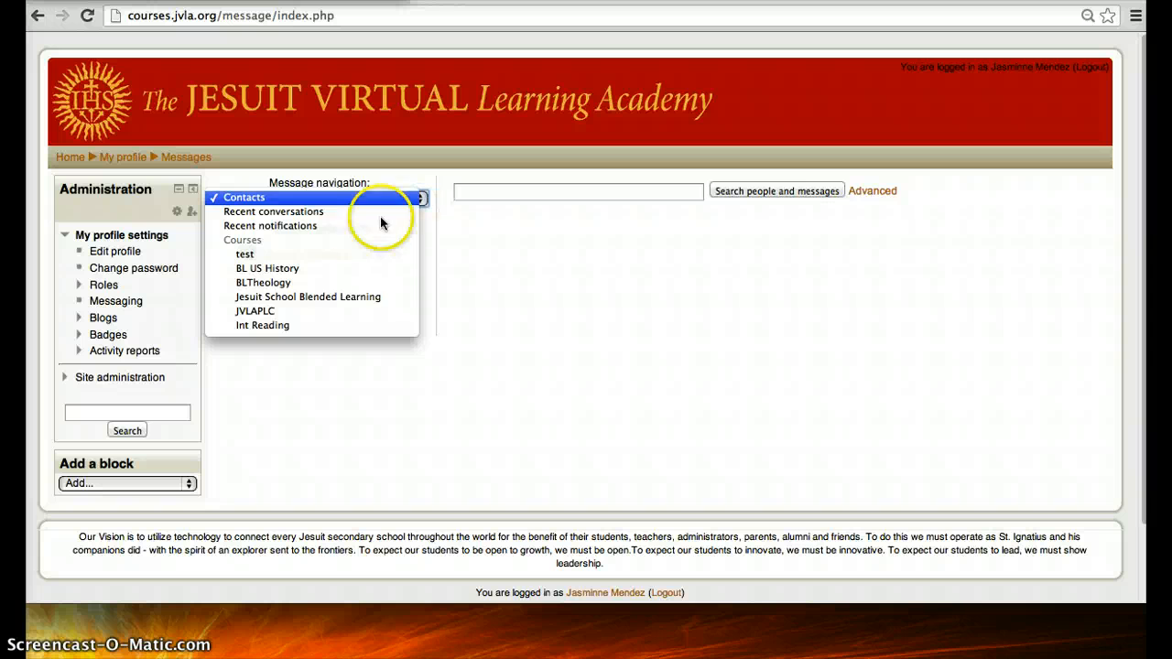
pyautogui.click(359, 263)
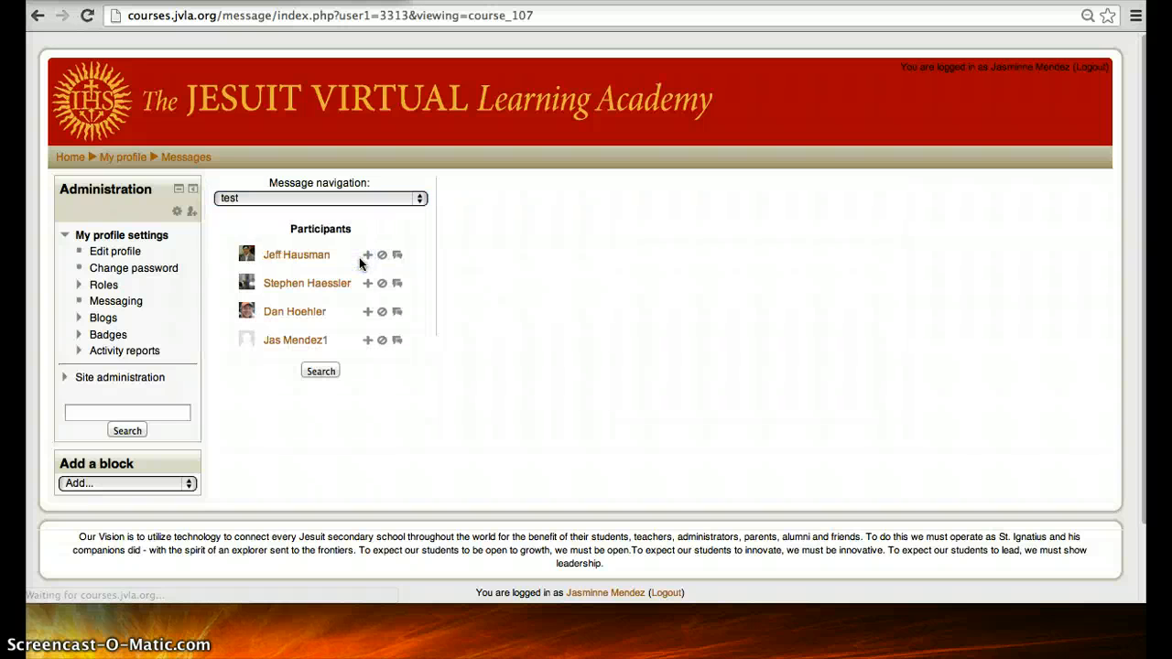
# Examine the recent message conversations with the fourth, second and first participants listed for the test course.
pyautogui.click(310, 342)
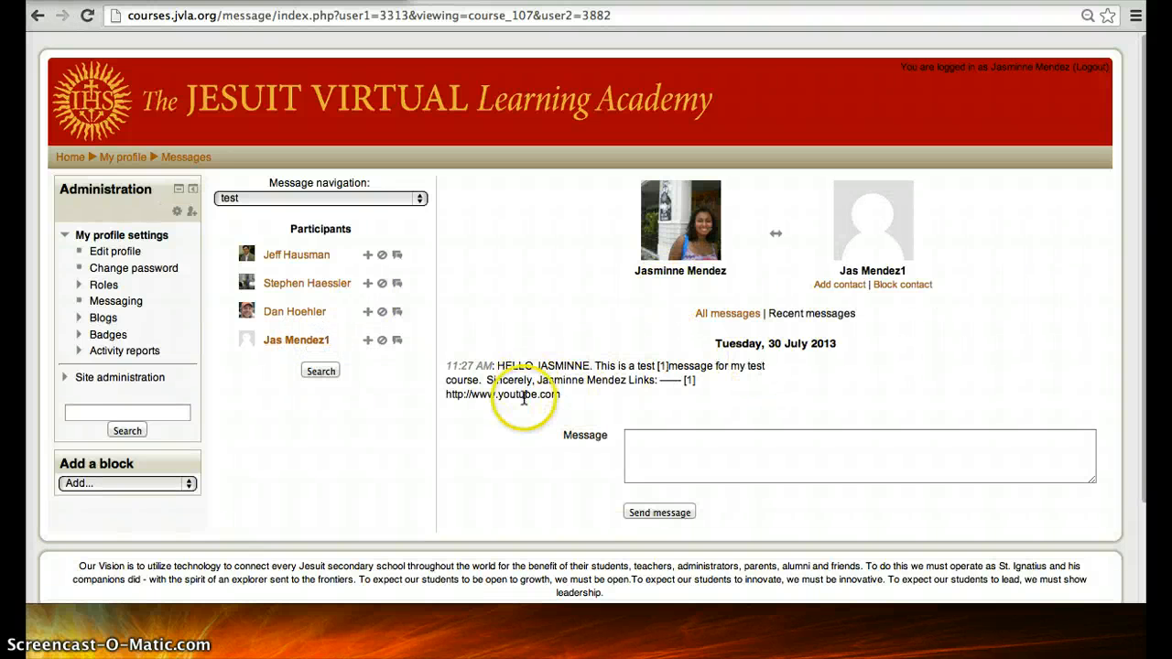
pyautogui.click(654, 440)
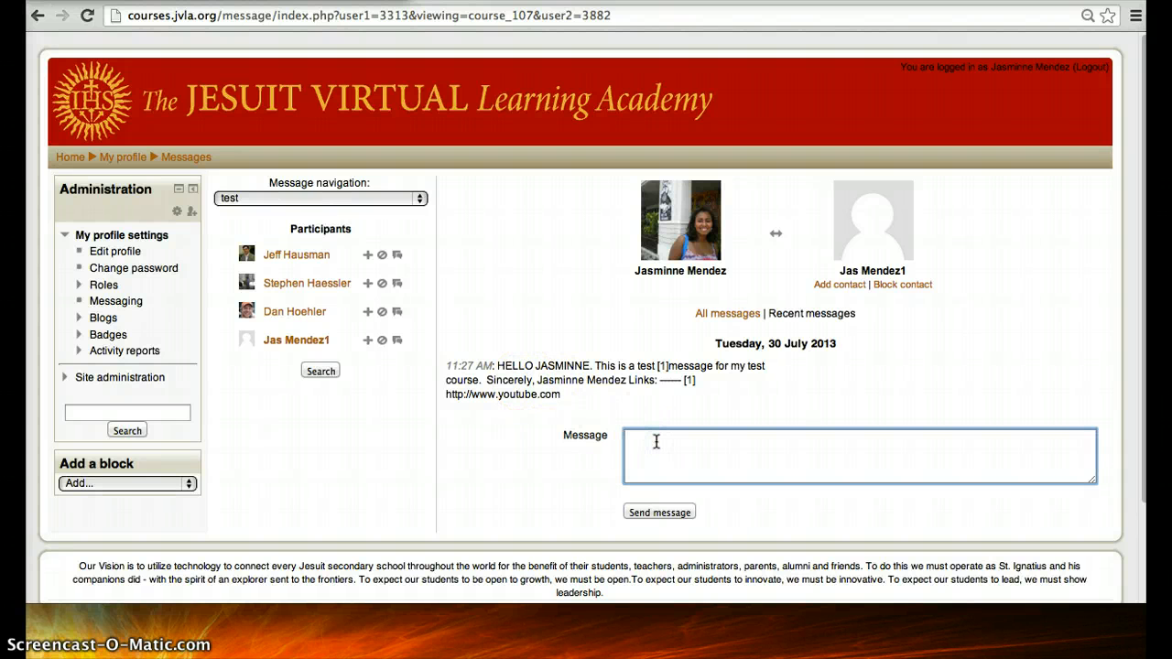
pyautogui.click(316, 287)
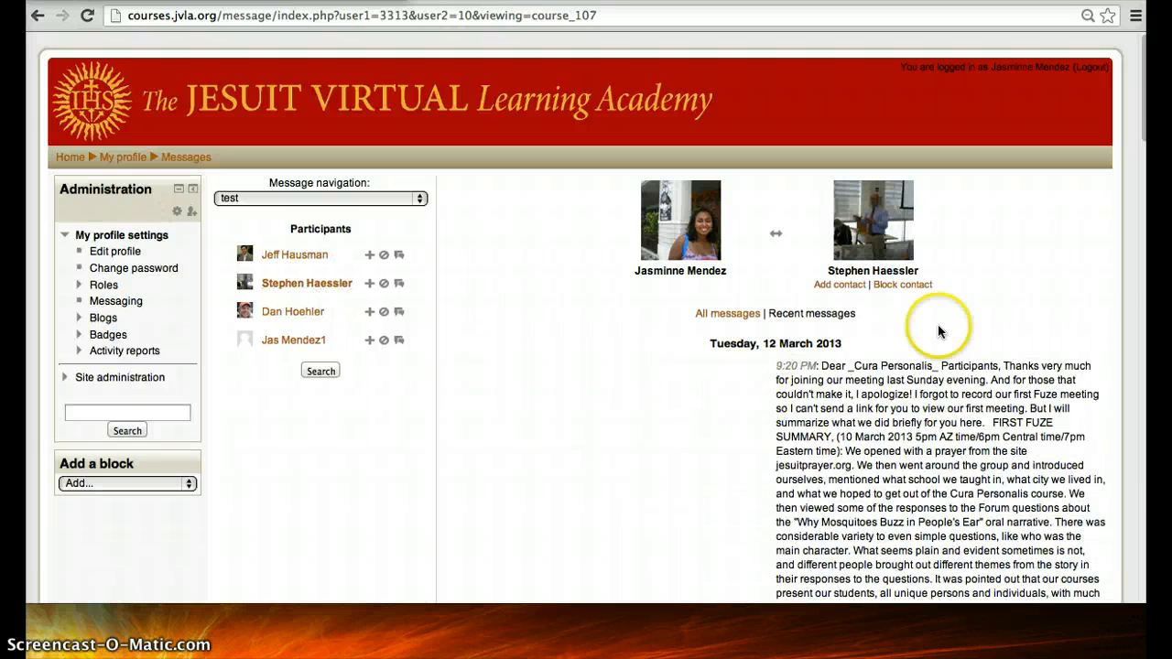
pyautogui.moveTo(1143, 147)
pyautogui.mouseDown()
pyautogui.moveTo(1135, 531)
pyautogui.moveTo(1126, 131)
pyautogui.mouseUp()
pyautogui.click(311, 203)
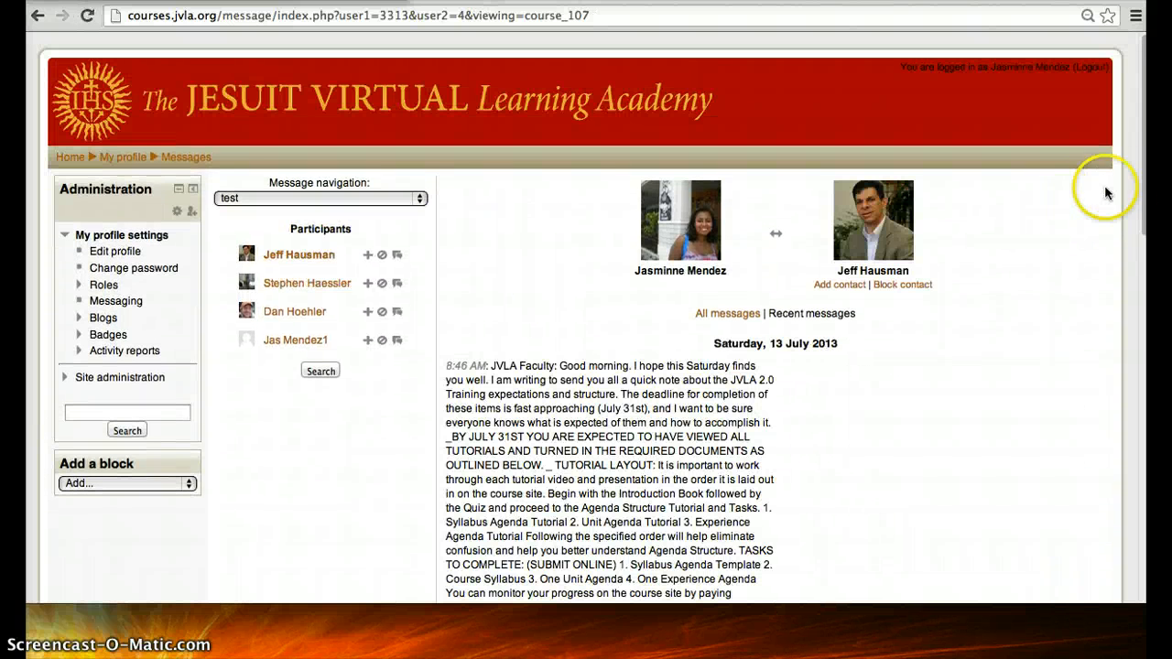
pyautogui.moveTo(1144, 196); pyautogui.dragTo(1118, 216)
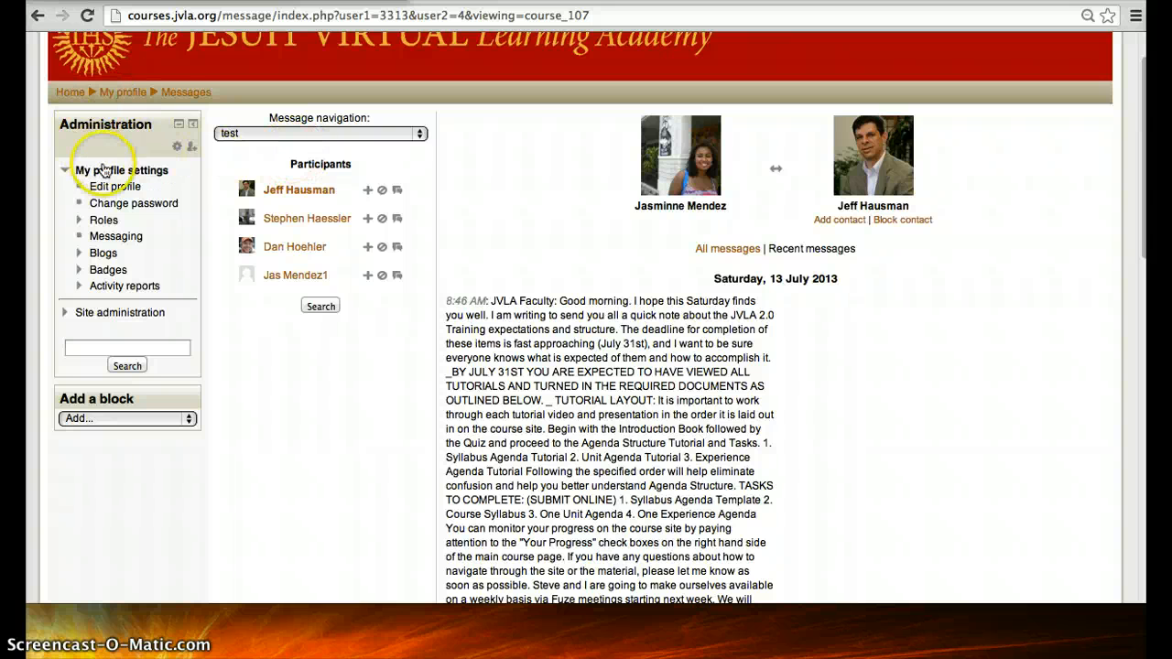
# Return to the test course through the site's home page and turn its editing off.
pyautogui.click(174, 93)
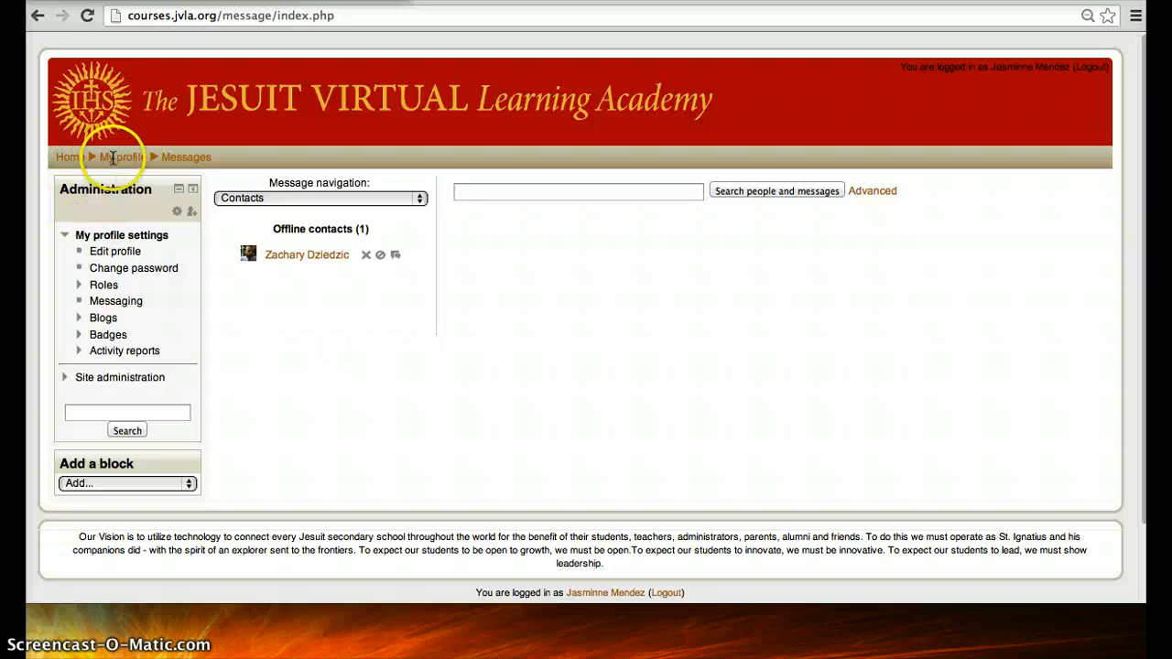
pyautogui.click(73, 159)
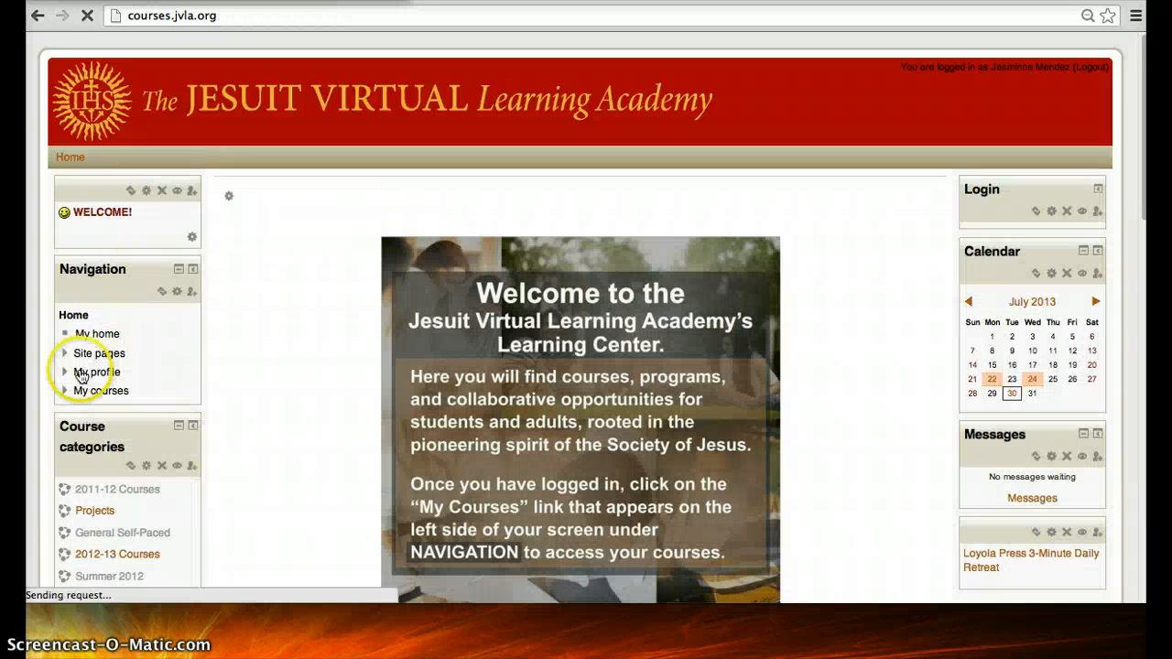
pyautogui.click(64, 391)
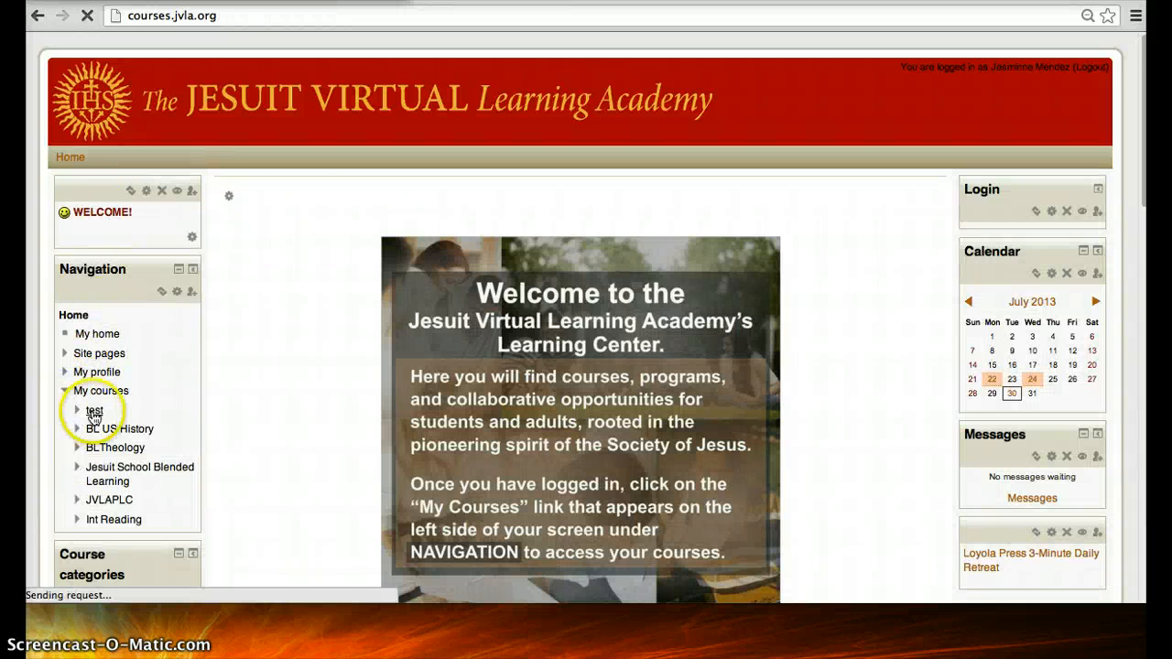
pyautogui.click(94, 412)
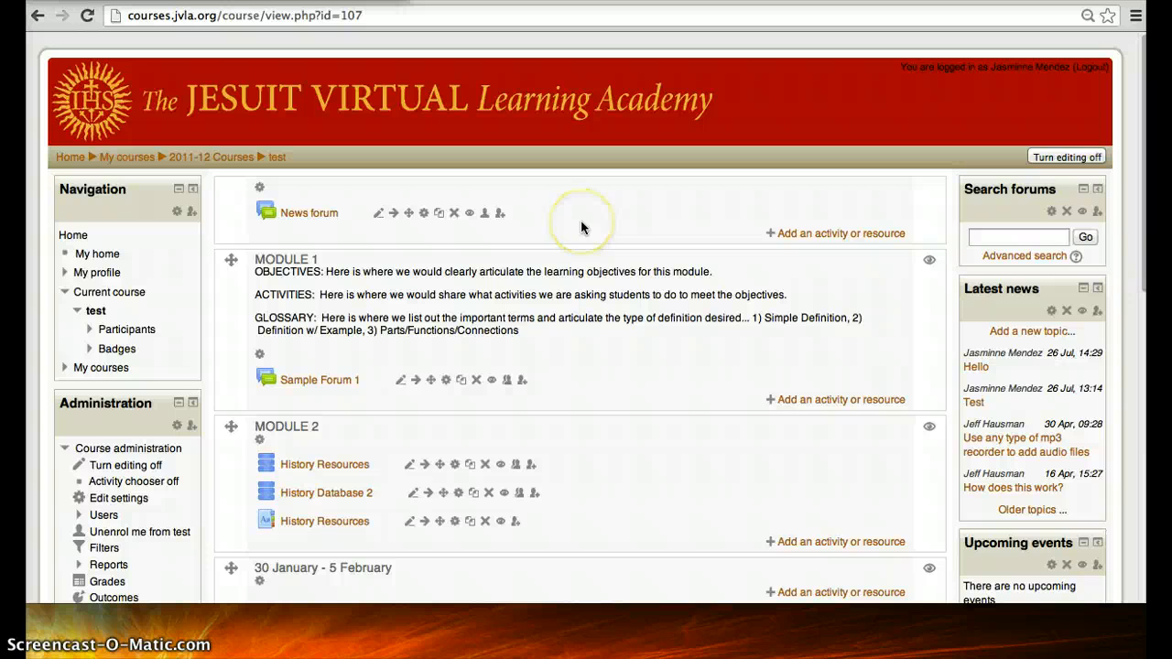
pyautogui.click(1064, 156)
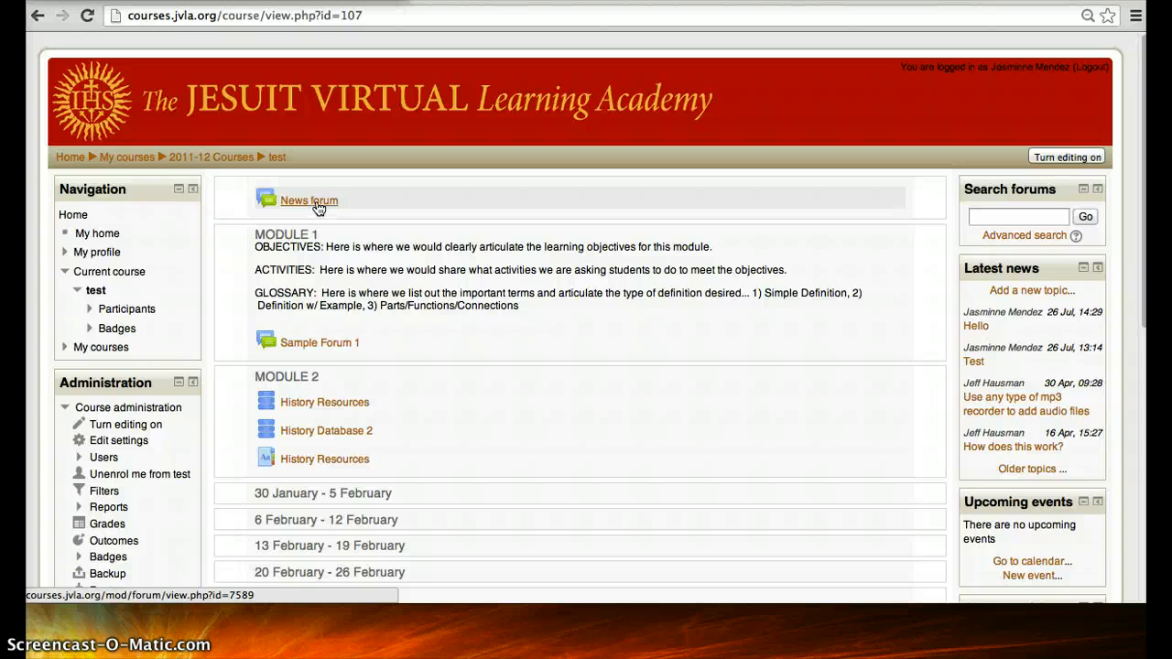
# Start a new discussion topic in the course's News forum with the subject "A Welcome Message".
pyautogui.click(318, 208)
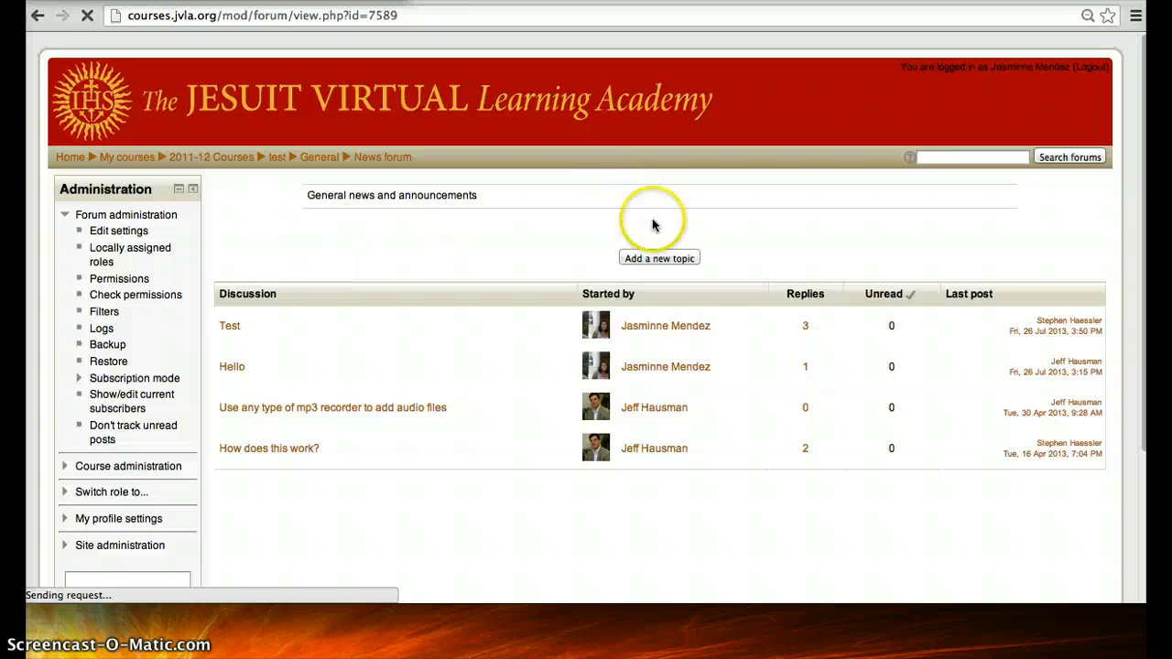
pyautogui.click(659, 259)
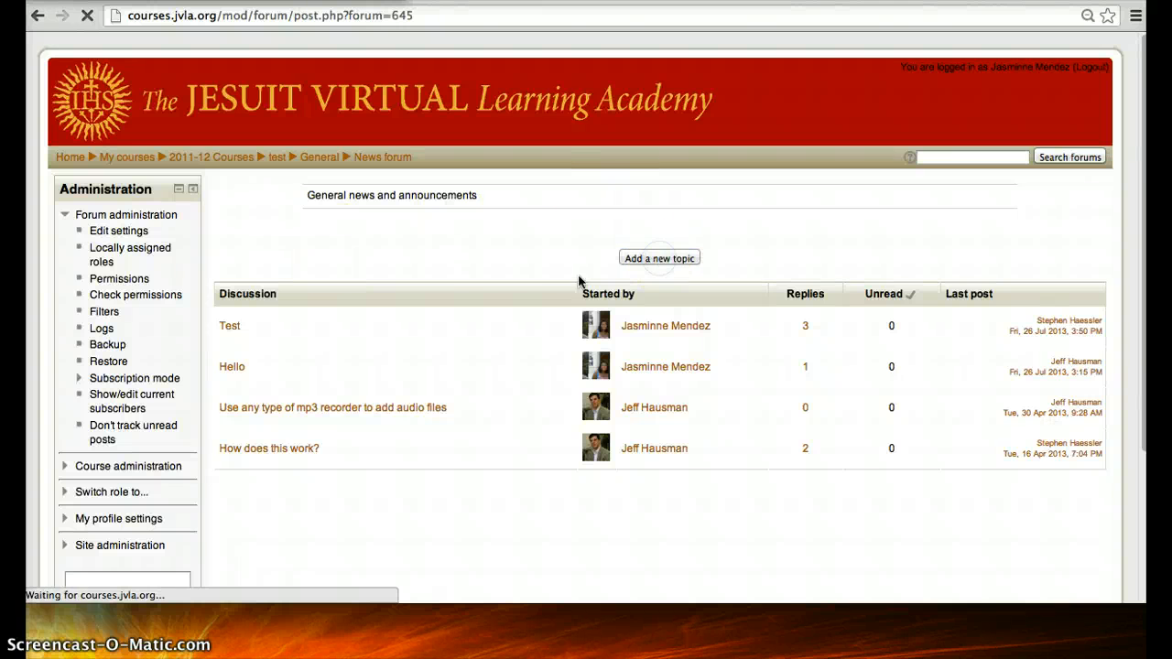
pyautogui.click(523, 253)
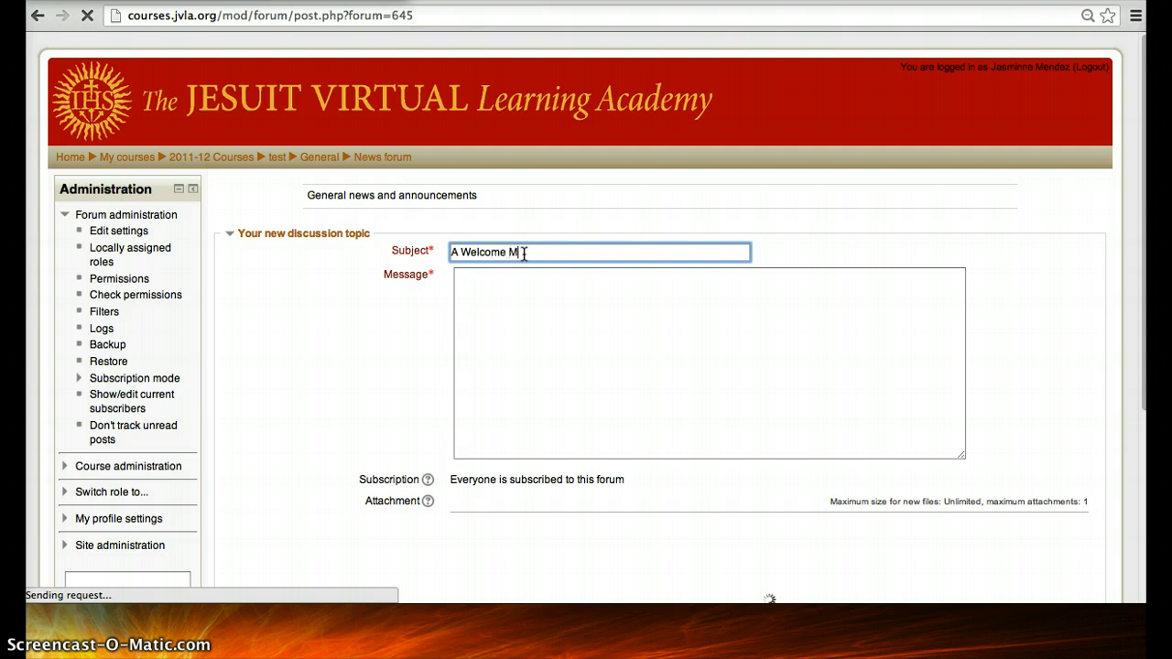
pyautogui.press('Tab')
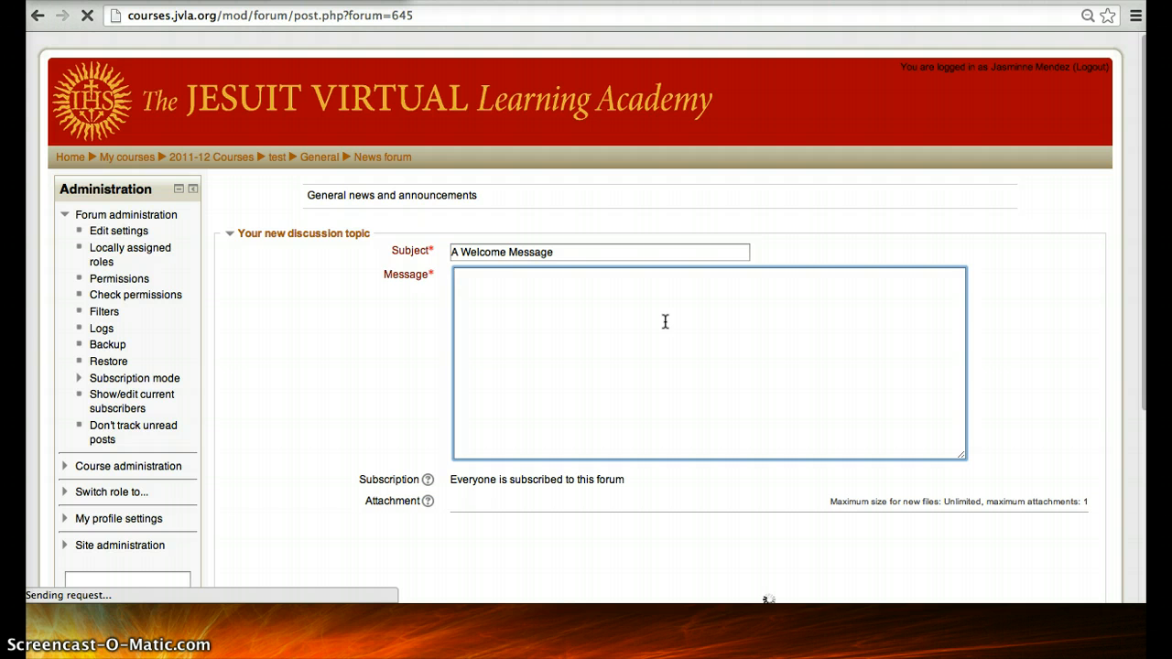
# Write the topic's message: "Welcome Students to the Test Course!", "This is your first week in class." and "I hope you enjoy all the assignments.".
pyautogui.scroll(-5, 664, 321)
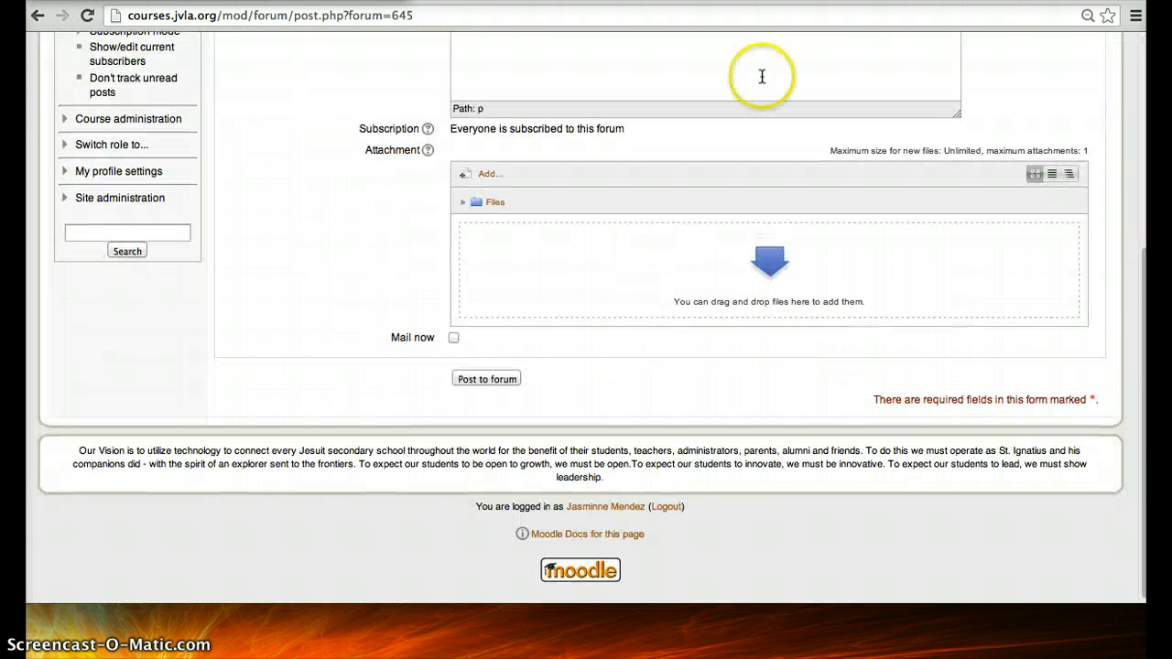
pyautogui.moveTo(1143, 262); pyautogui.dragTo(1144, 157)
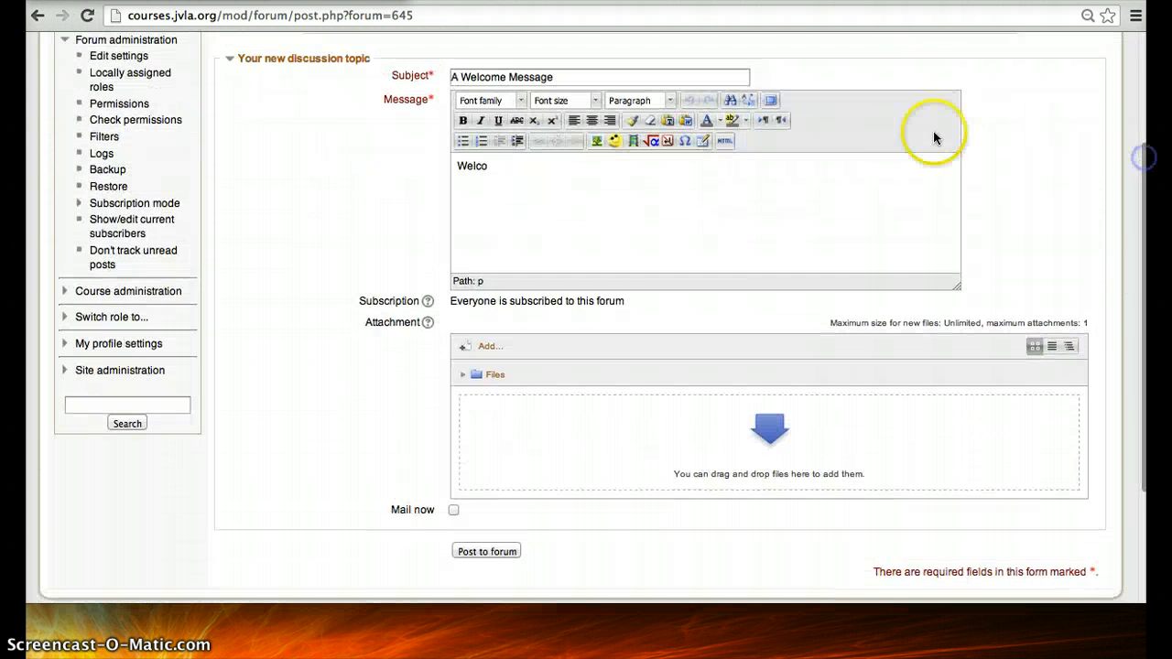
pyautogui.click(898, 174)
pyautogui.write('Welcome Stu')
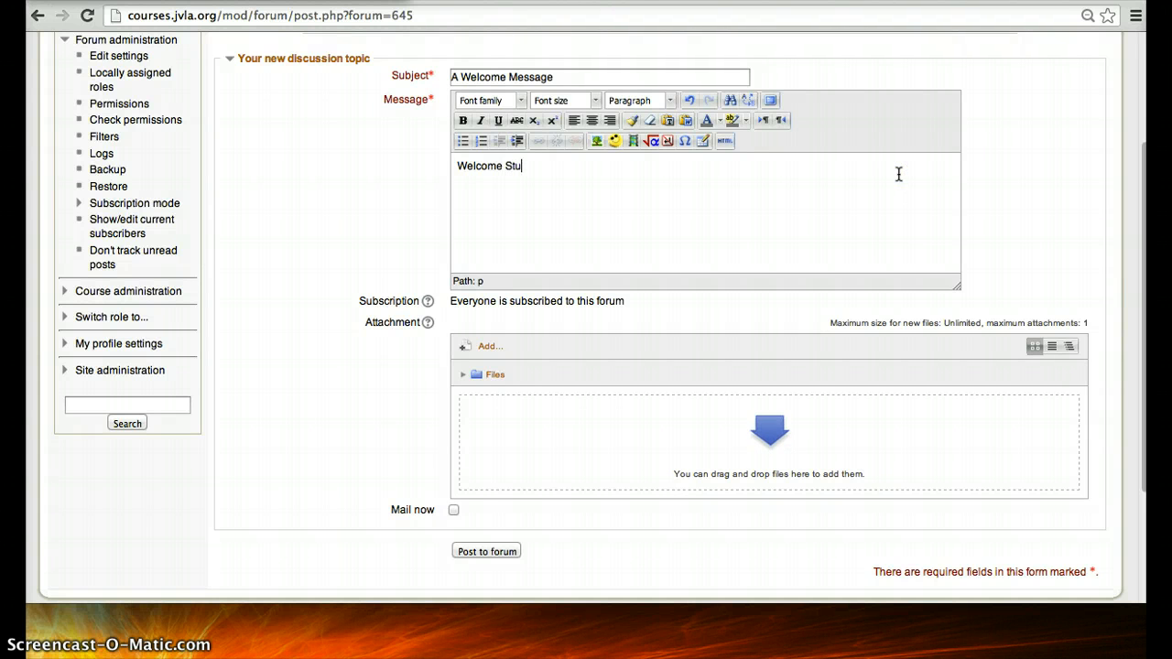
pyautogui.write('dents to')
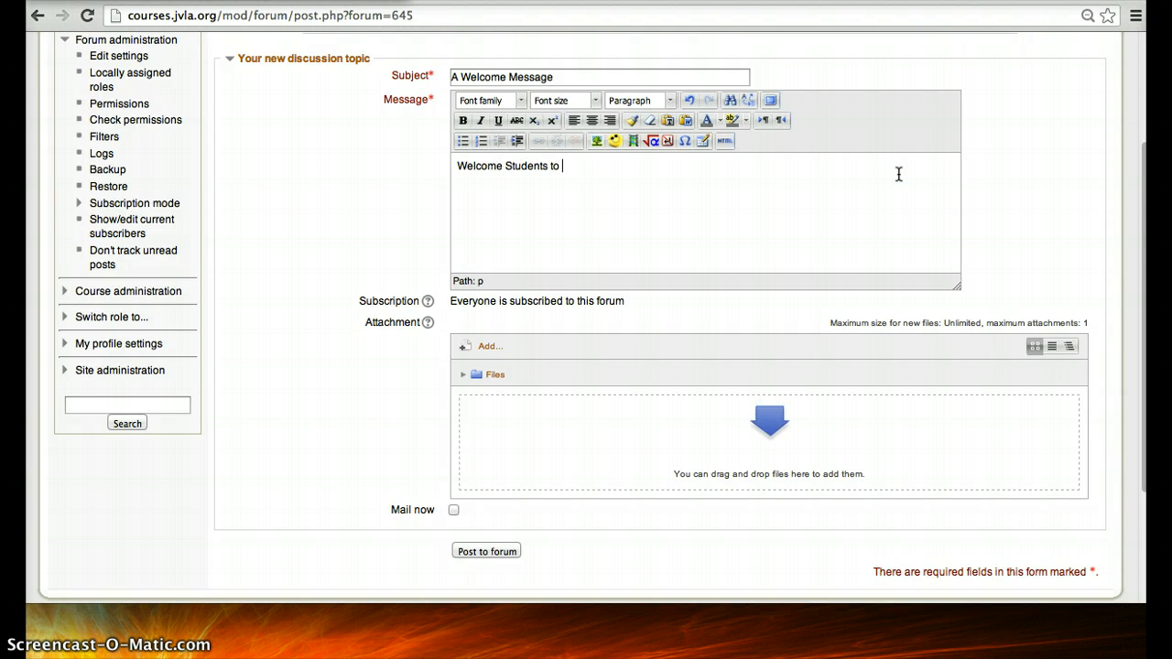
pyautogui.write(' the Test Course!')
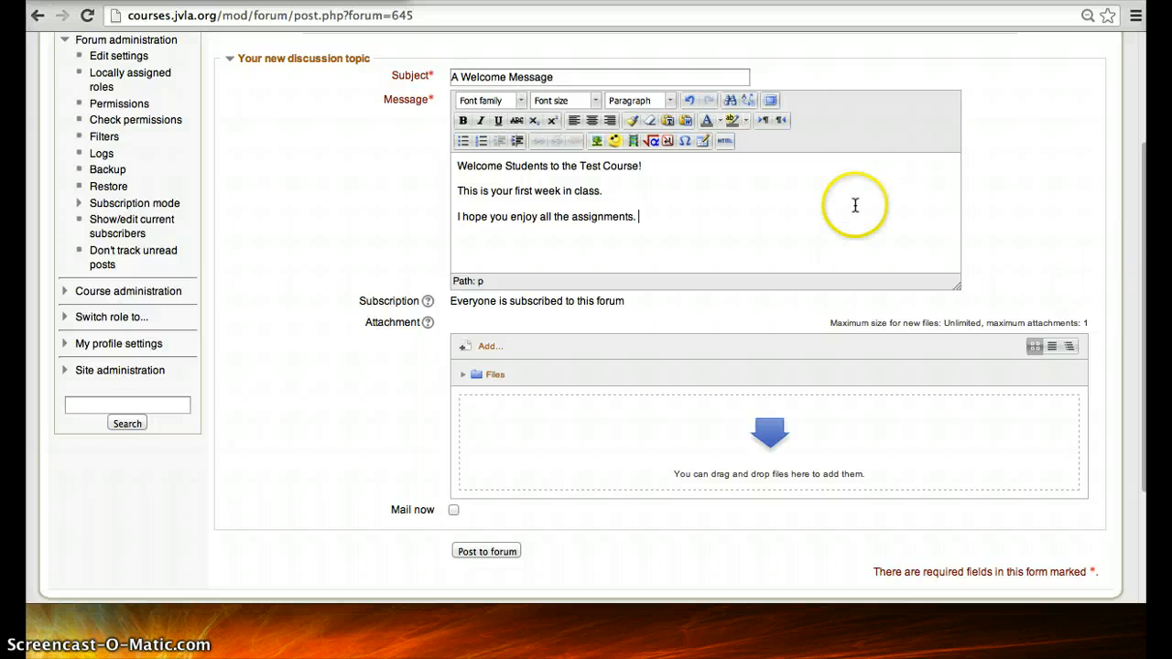
# Examine the options for inserting an image and for linking the text "assignments." to a file, then cancel.
pyautogui.moveTo(637, 218); pyautogui.dragTo(579, 219)
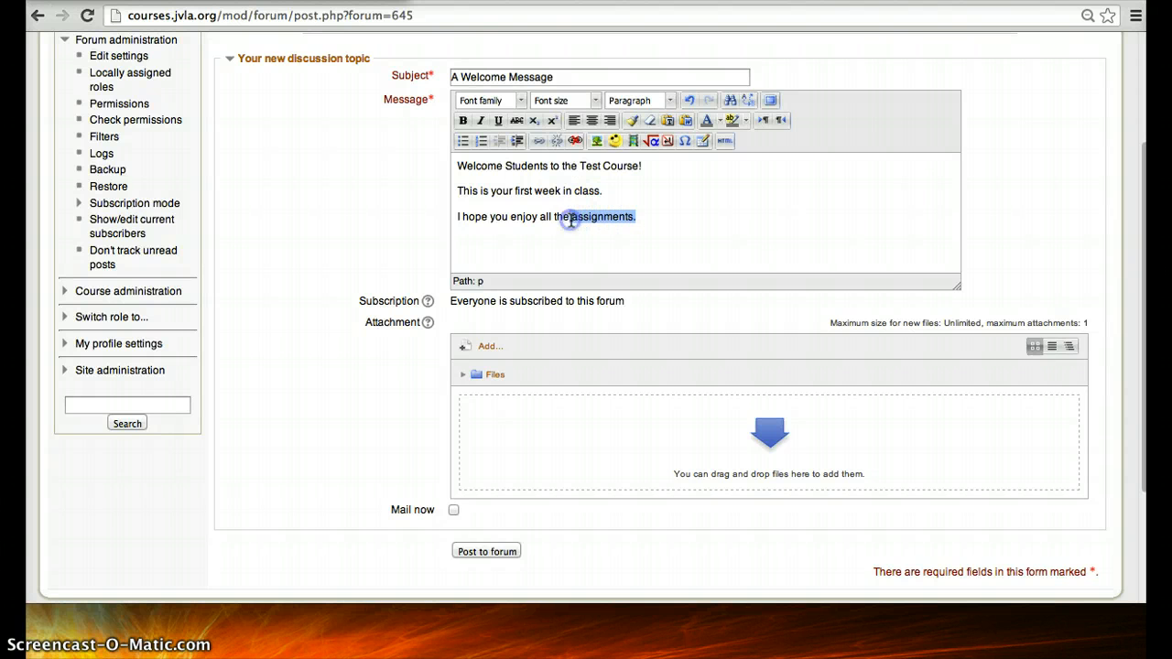
pyautogui.click(595, 140)
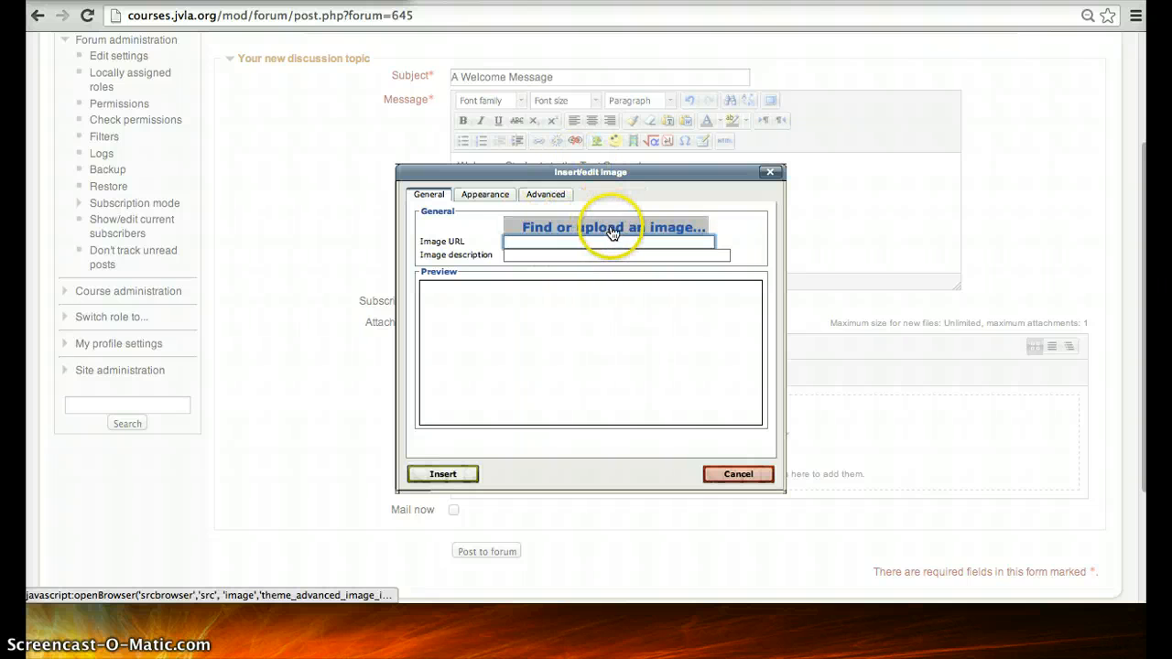
pyautogui.click(738, 475)
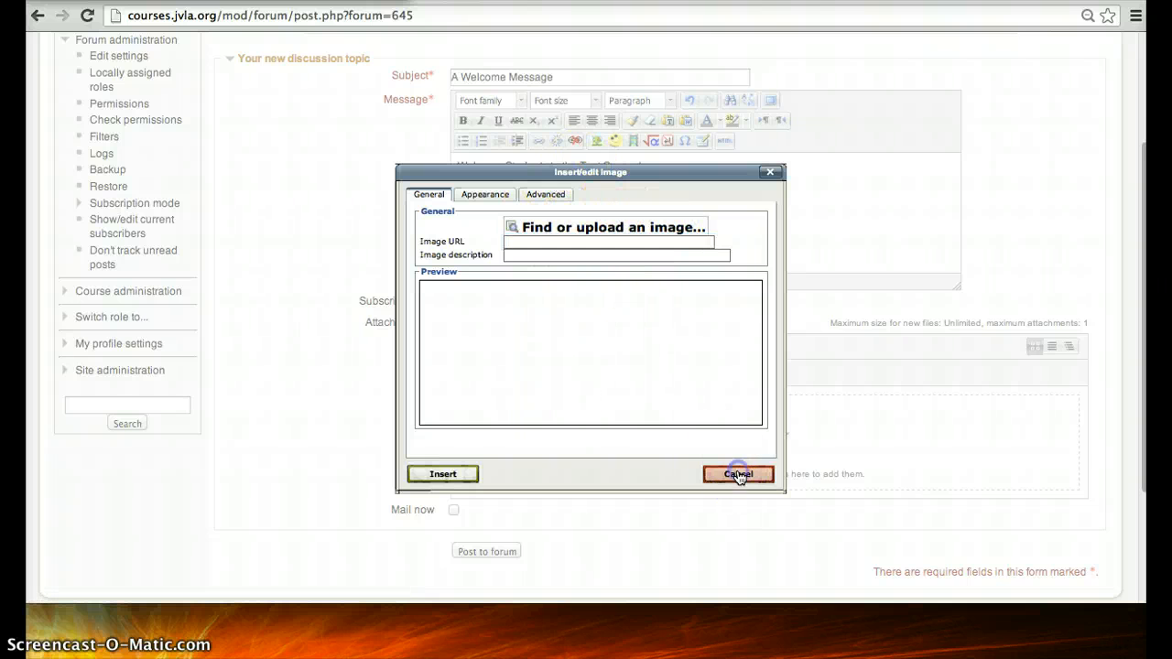
pyautogui.click(536, 141)
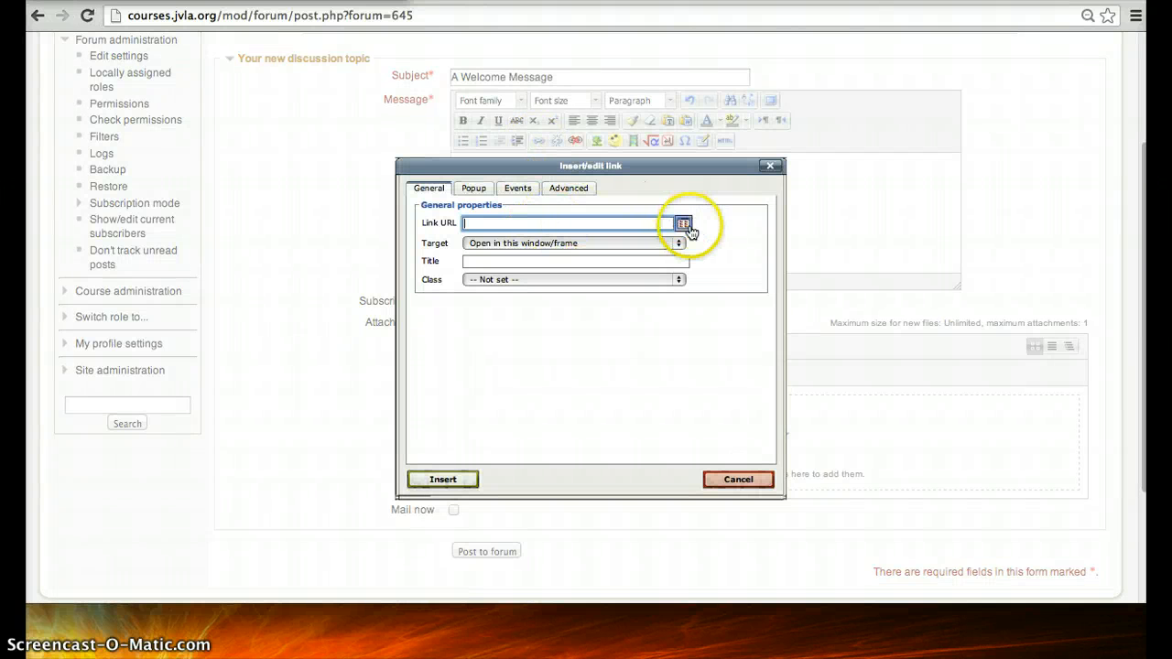
pyautogui.click(684, 224)
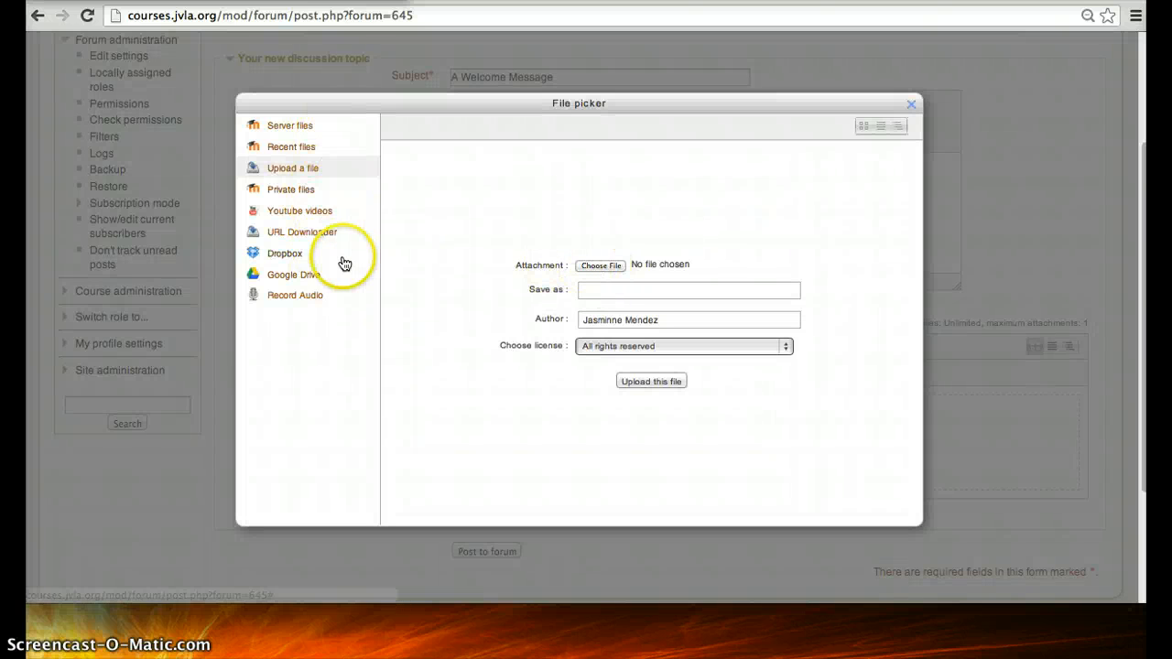
pyautogui.click(910, 104)
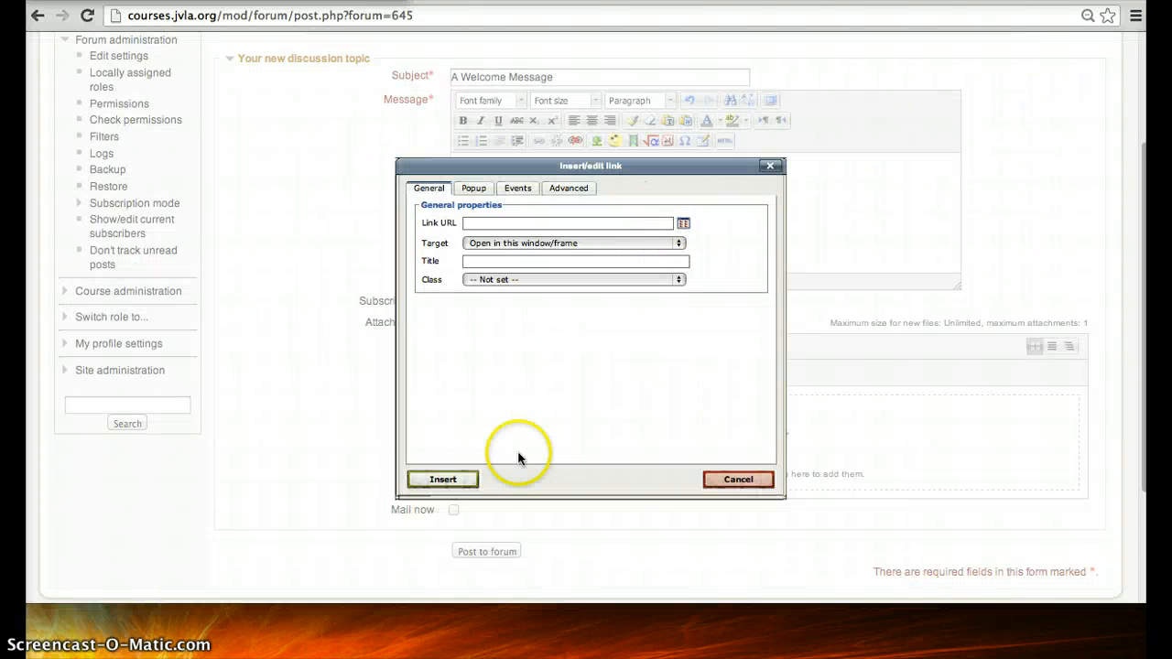
pyautogui.click(735, 481)
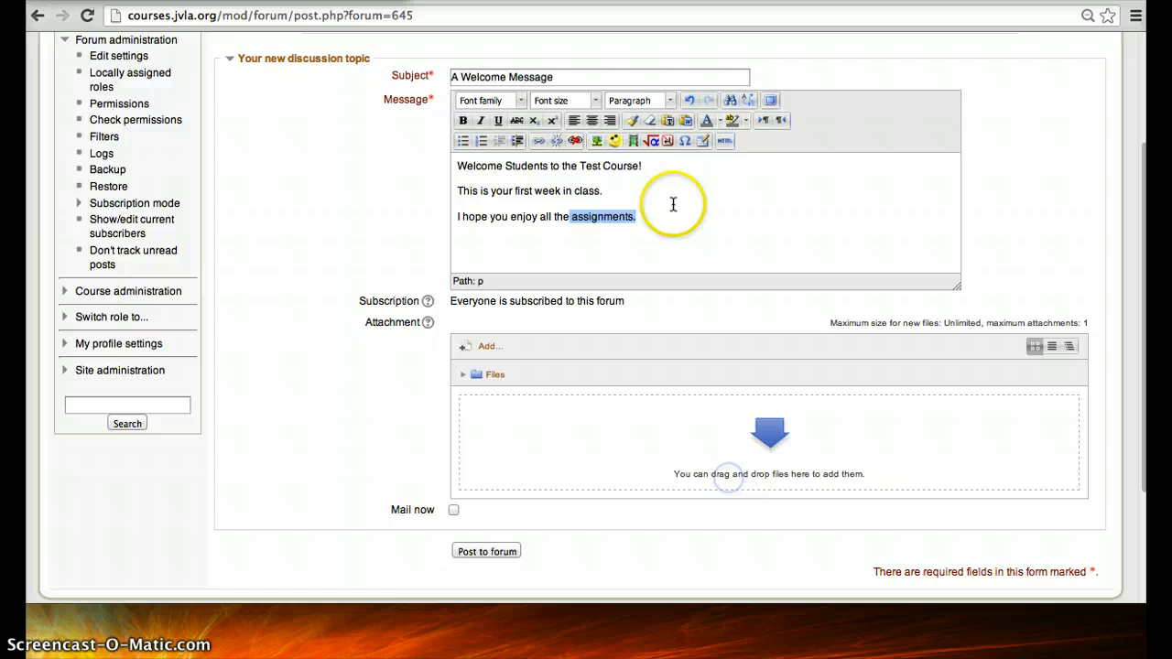
# Examine the file sources for inserting Moodle media into the message, including Record Audio, and leave without inserting anything.
pyautogui.click(632, 143)
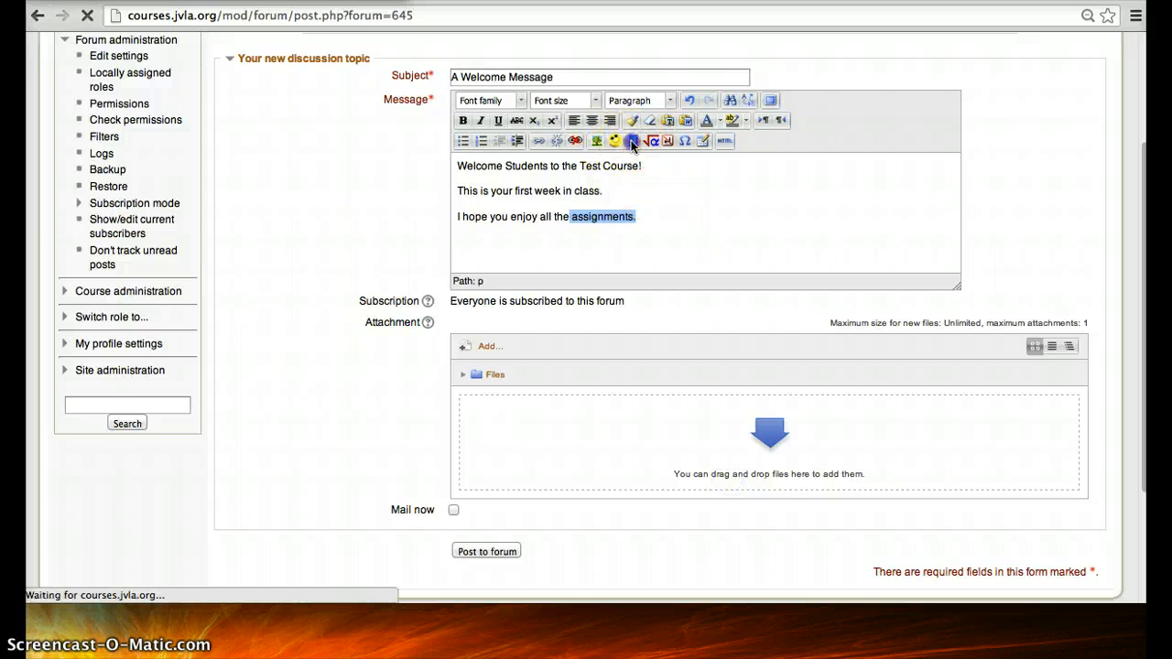
pyautogui.click(619, 188)
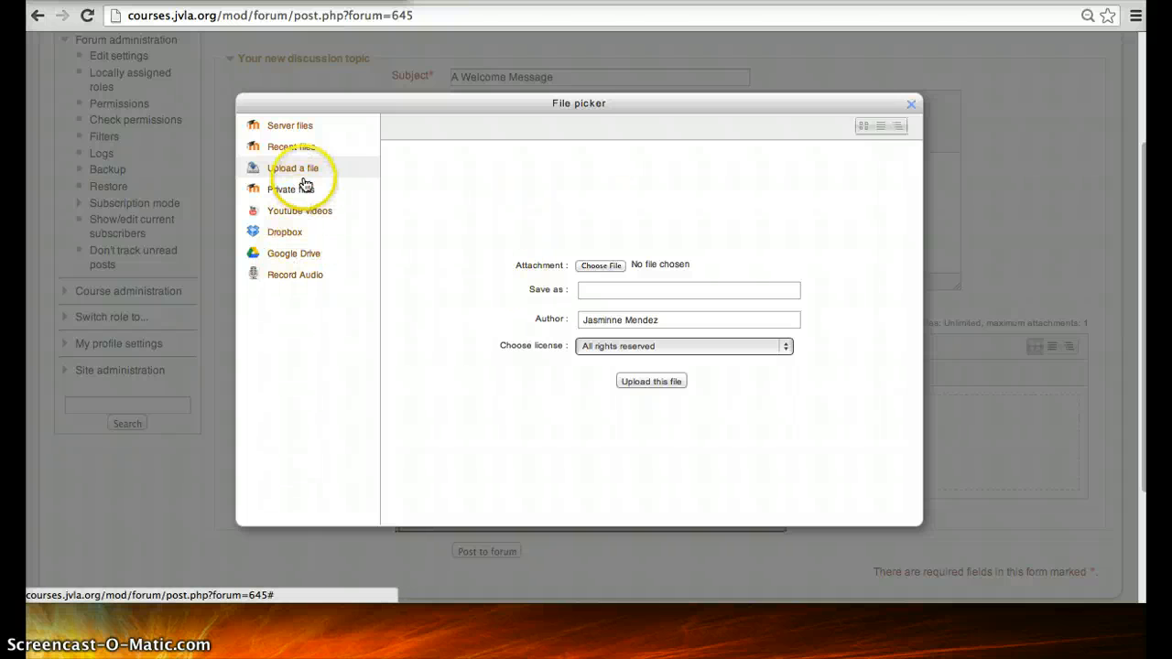
pyautogui.click(298, 276)
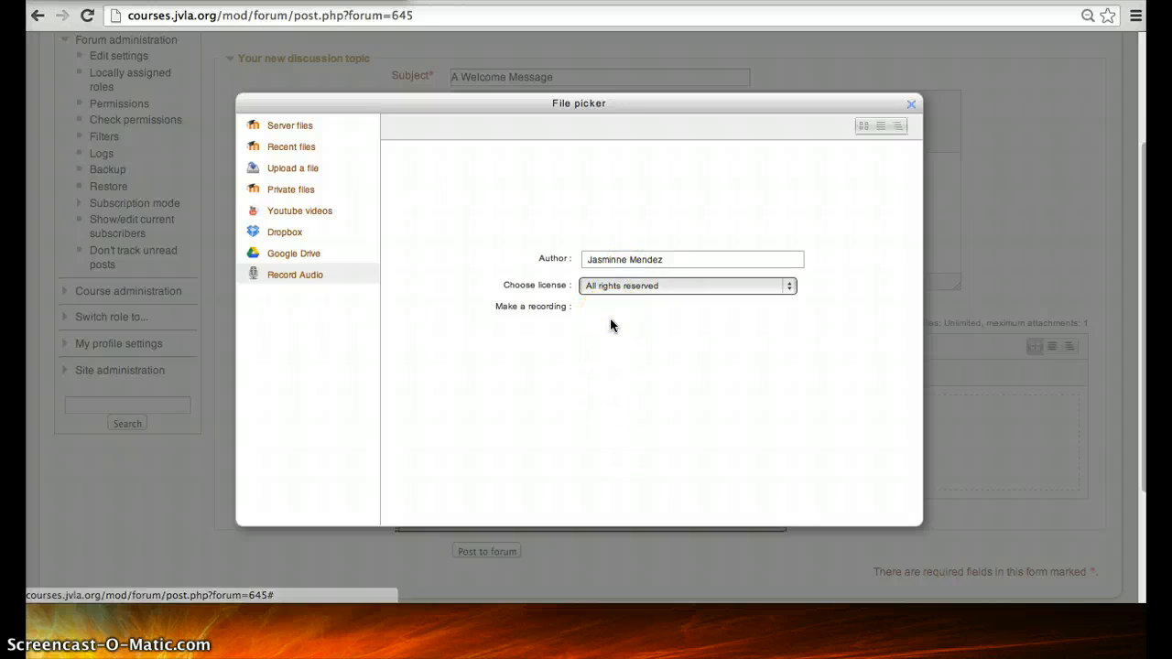
pyautogui.click(912, 102)
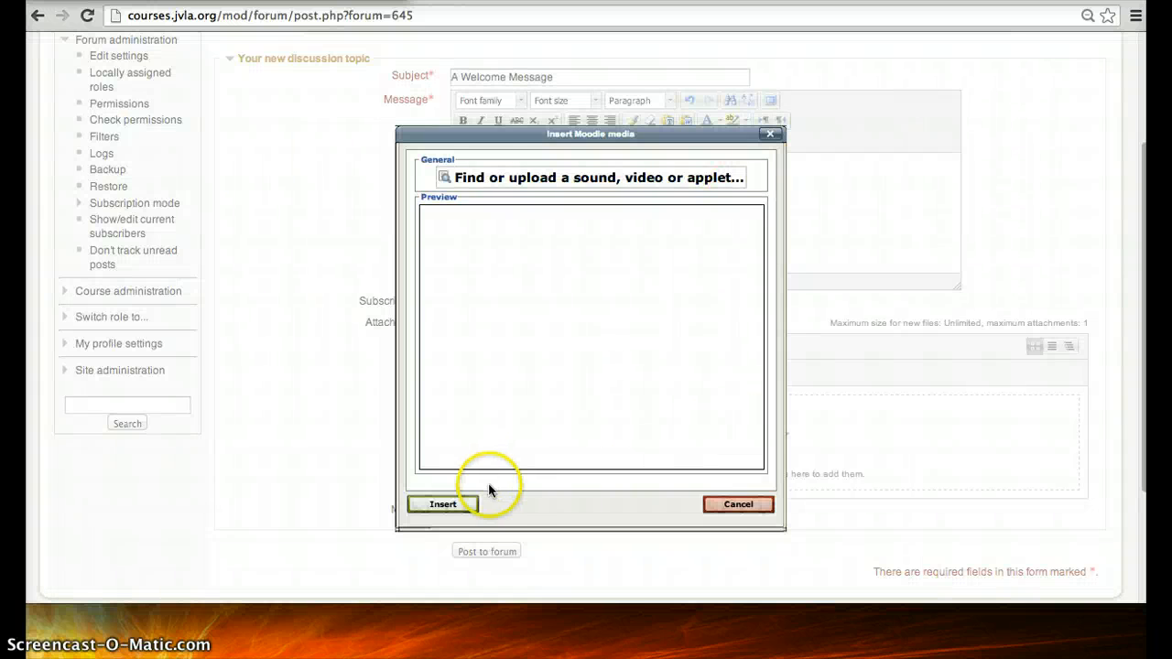
pyautogui.click(730, 504)
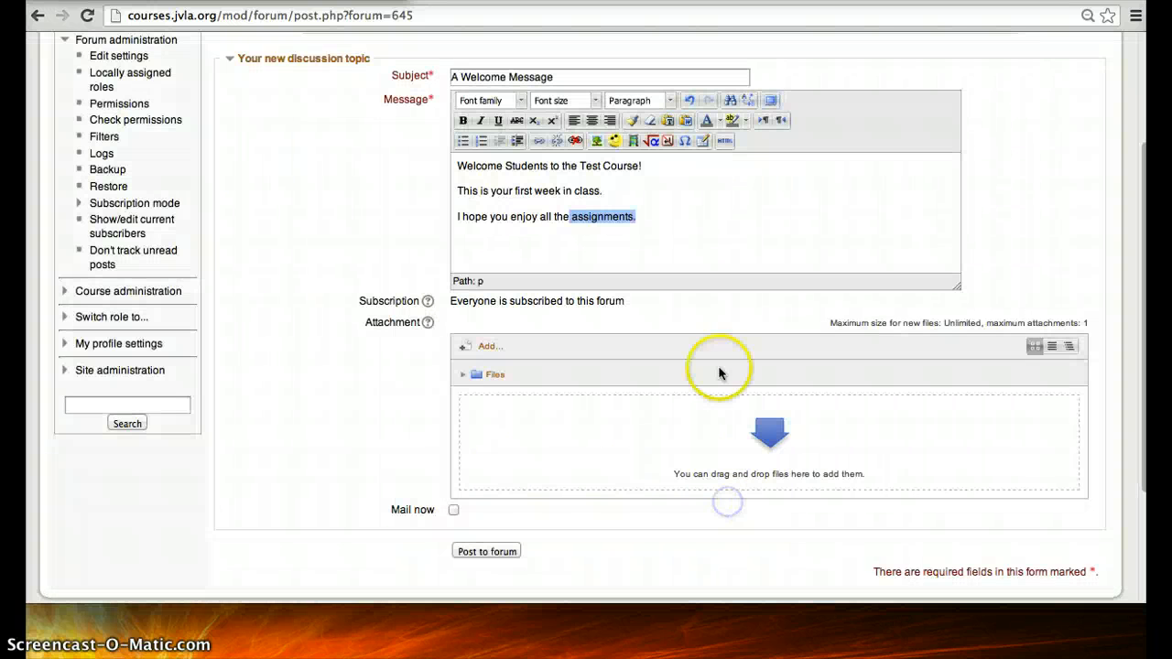
pyautogui.click(707, 230)
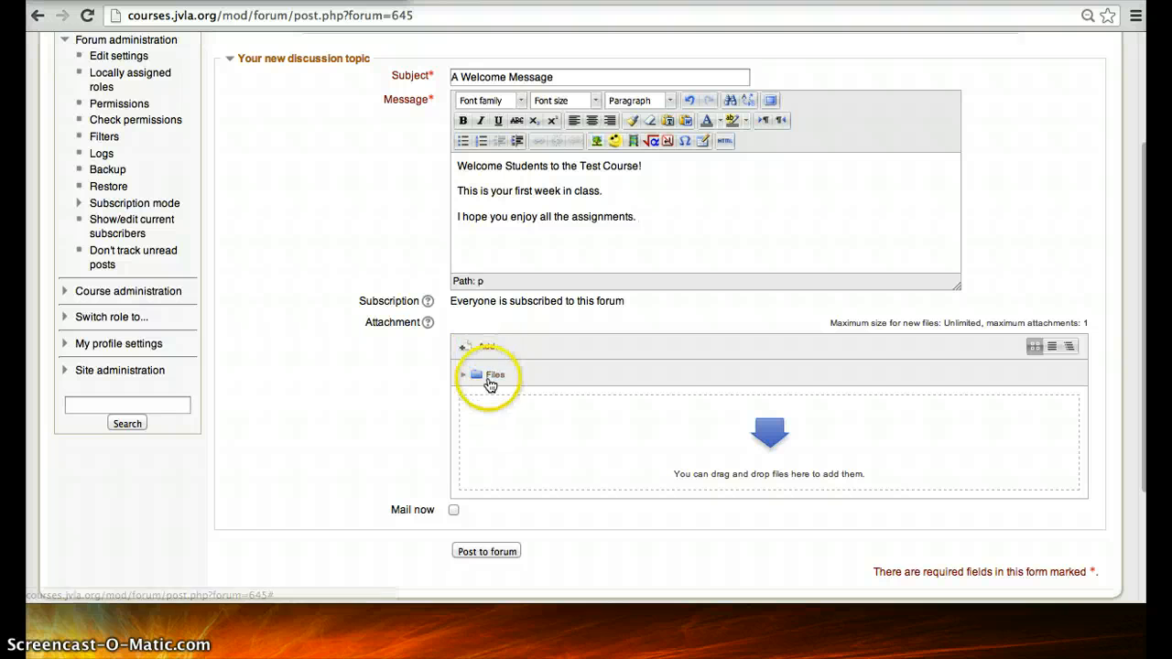
# Attach WeeklyCourseBulletin.docx from the recent files to the new discussion topic.
pyautogui.click(486, 349)
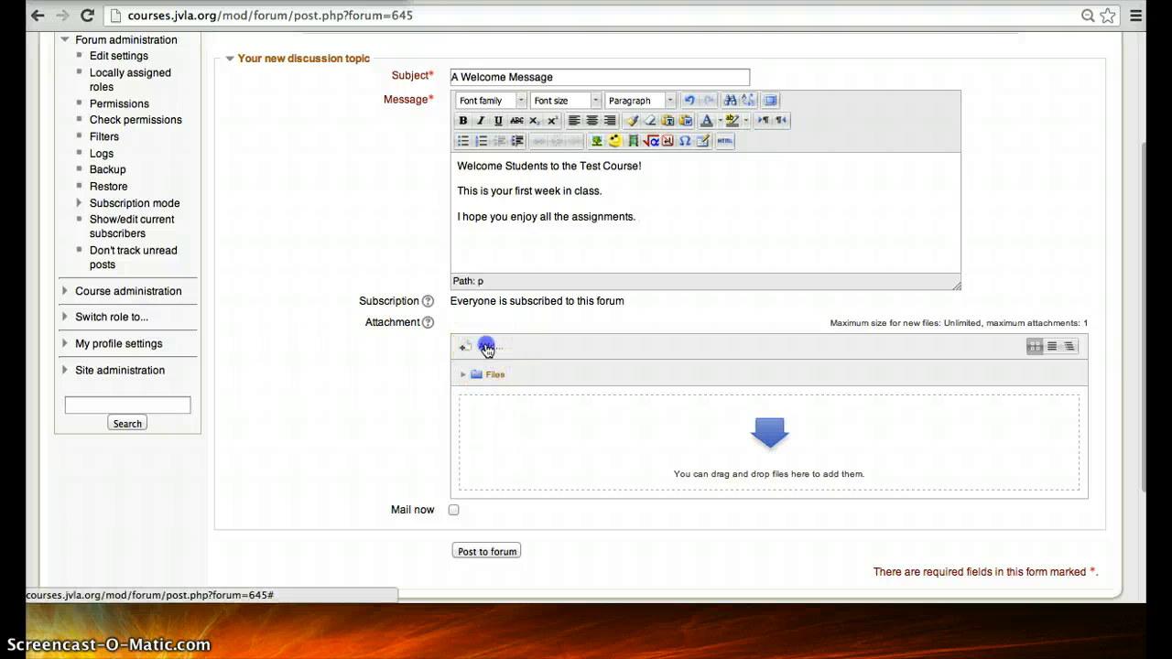
pyautogui.click(316, 128)
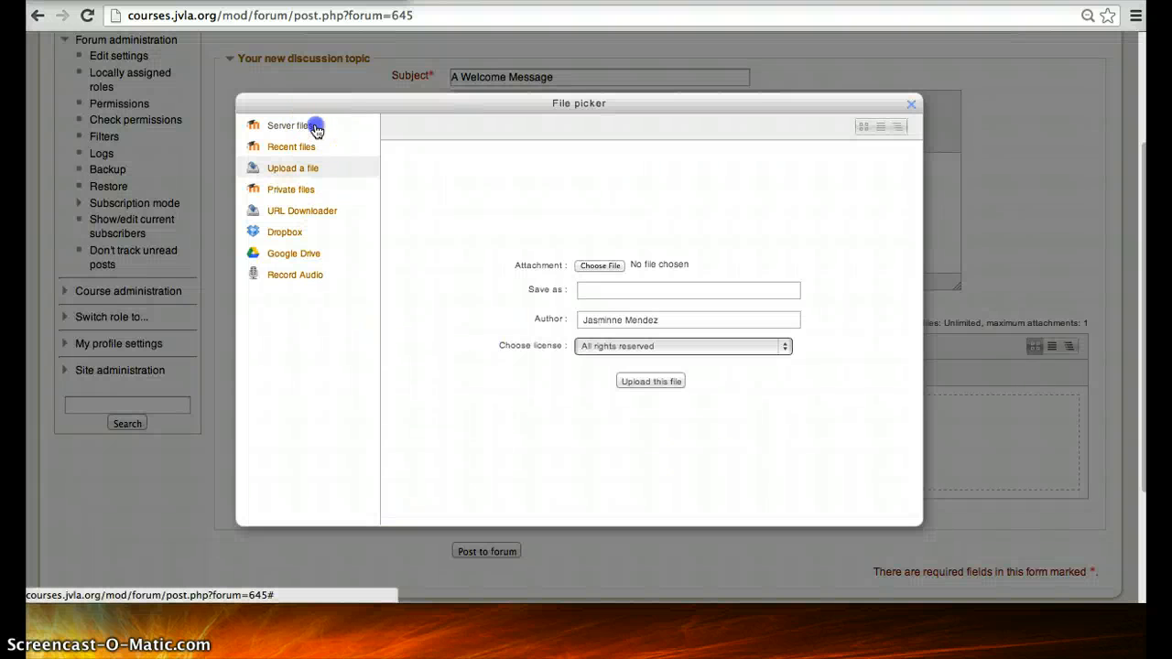
pyautogui.click(310, 148)
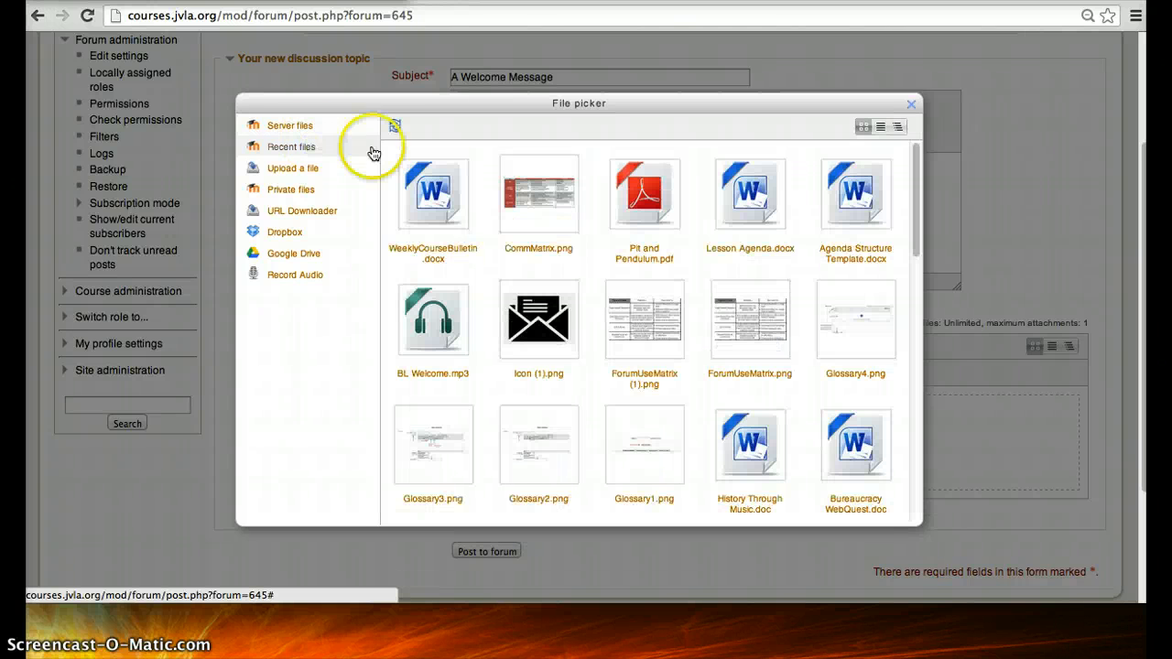
pyautogui.click(423, 207)
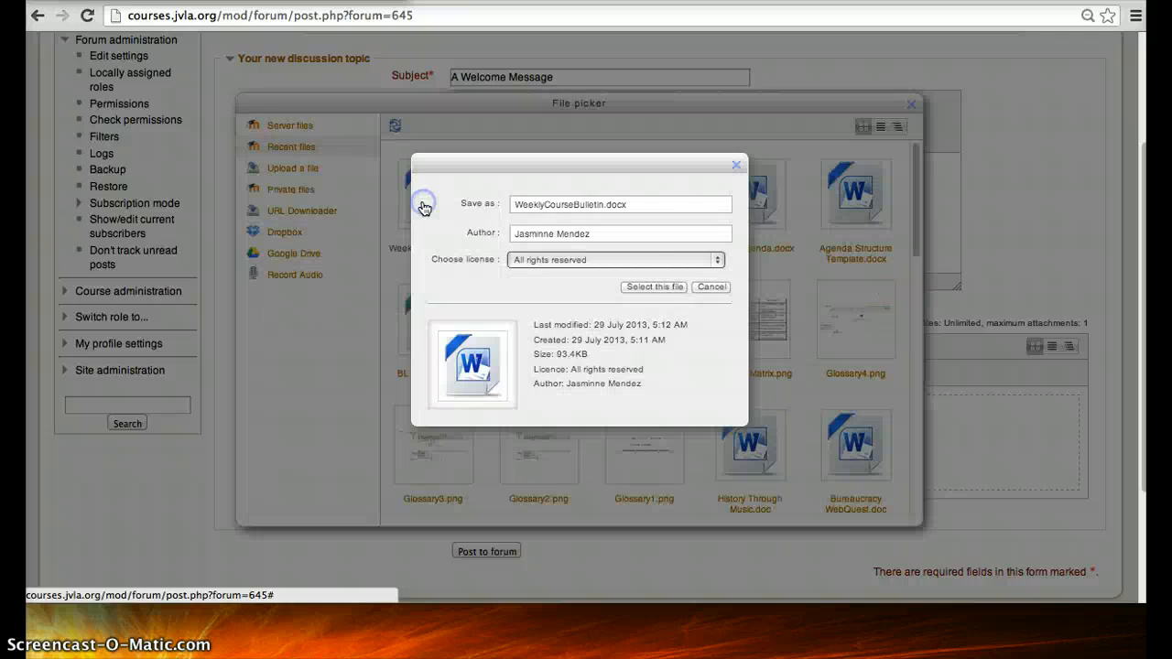
pyautogui.click(674, 290)
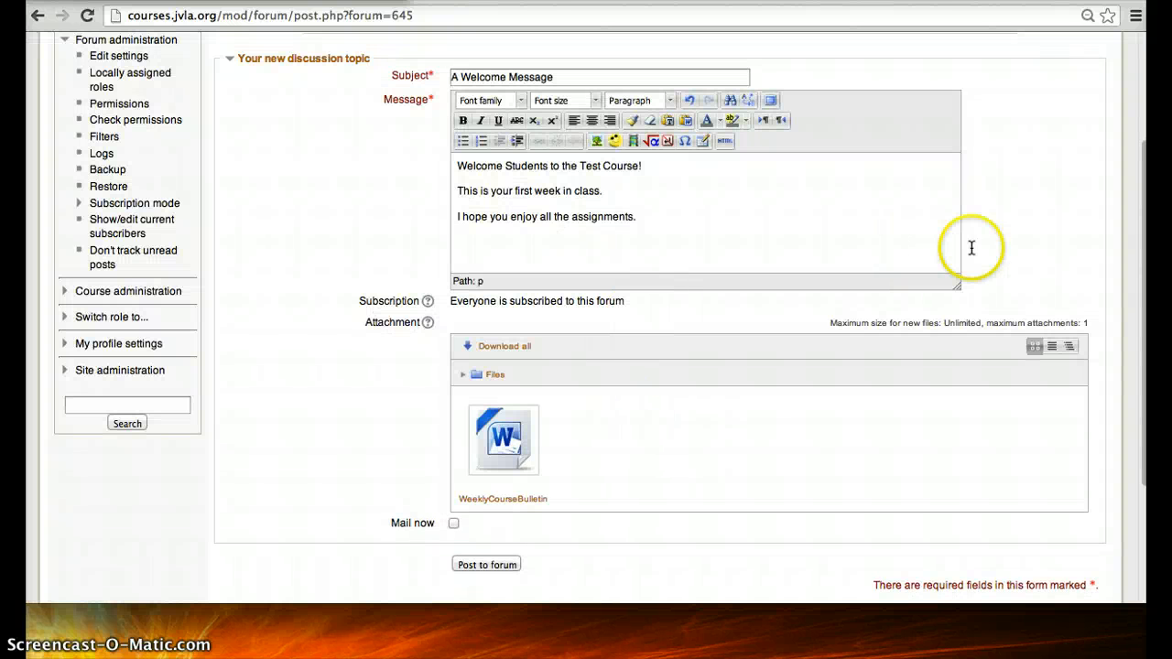
# Post the welcome topic with its attachment to the News forum.
pyautogui.moveTo(1144, 286); pyautogui.dragTo(1139, 324)
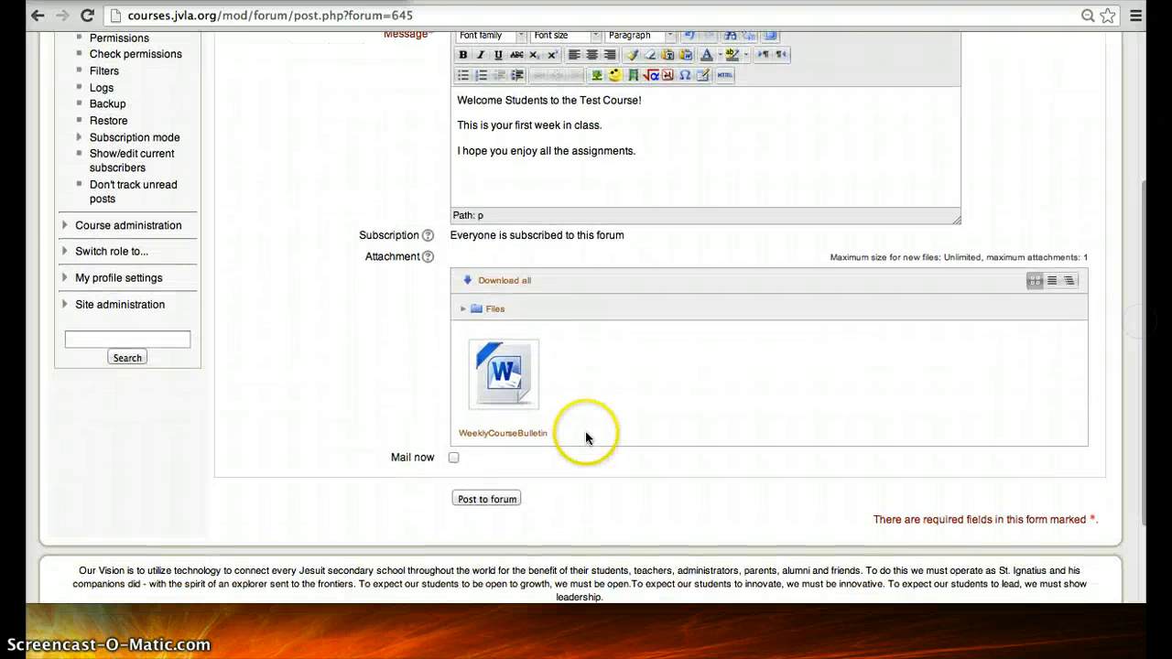
pyautogui.click(455, 460)
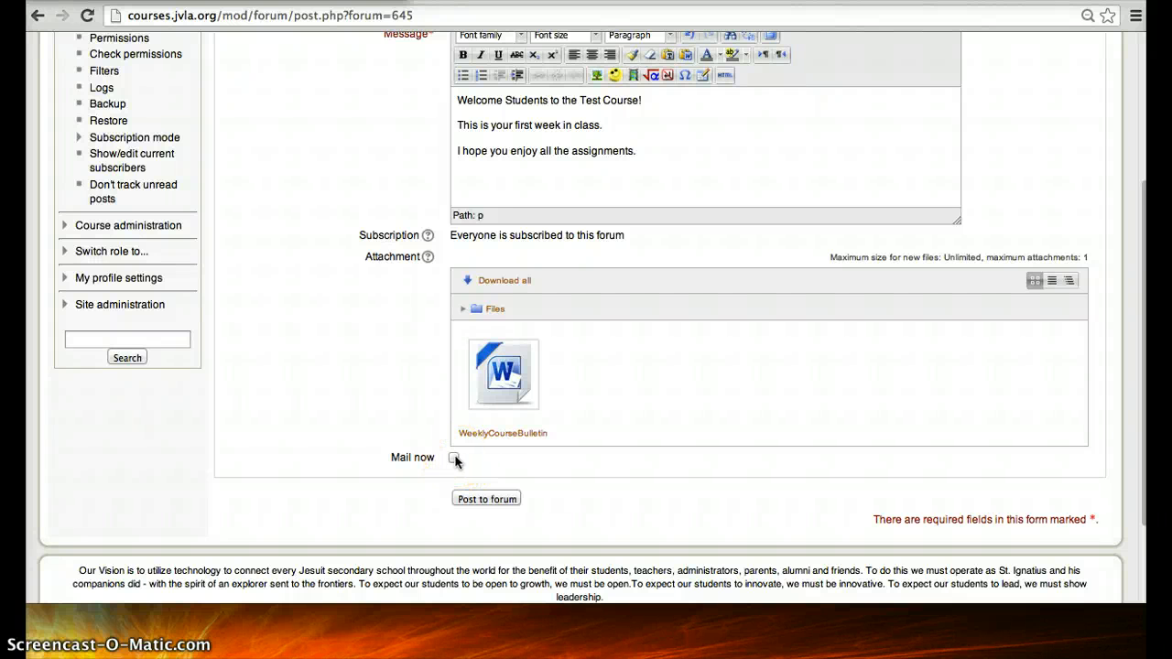
pyautogui.click(478, 460)
pyautogui.click(542, 449)
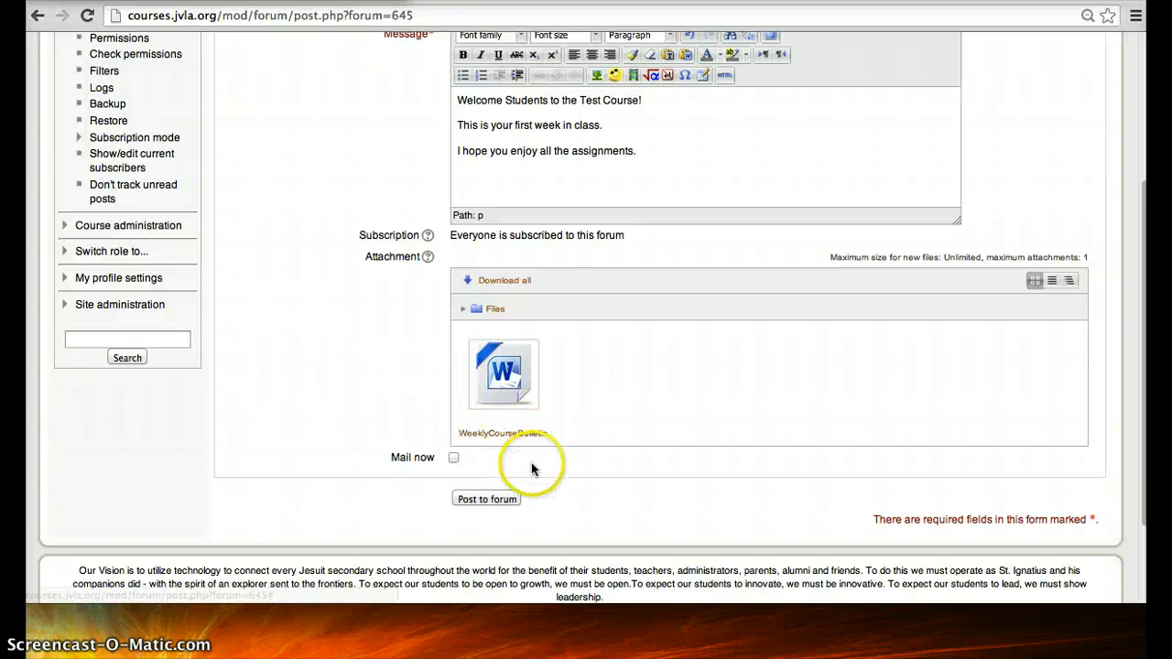
pyautogui.click(493, 463)
pyautogui.click(479, 499)
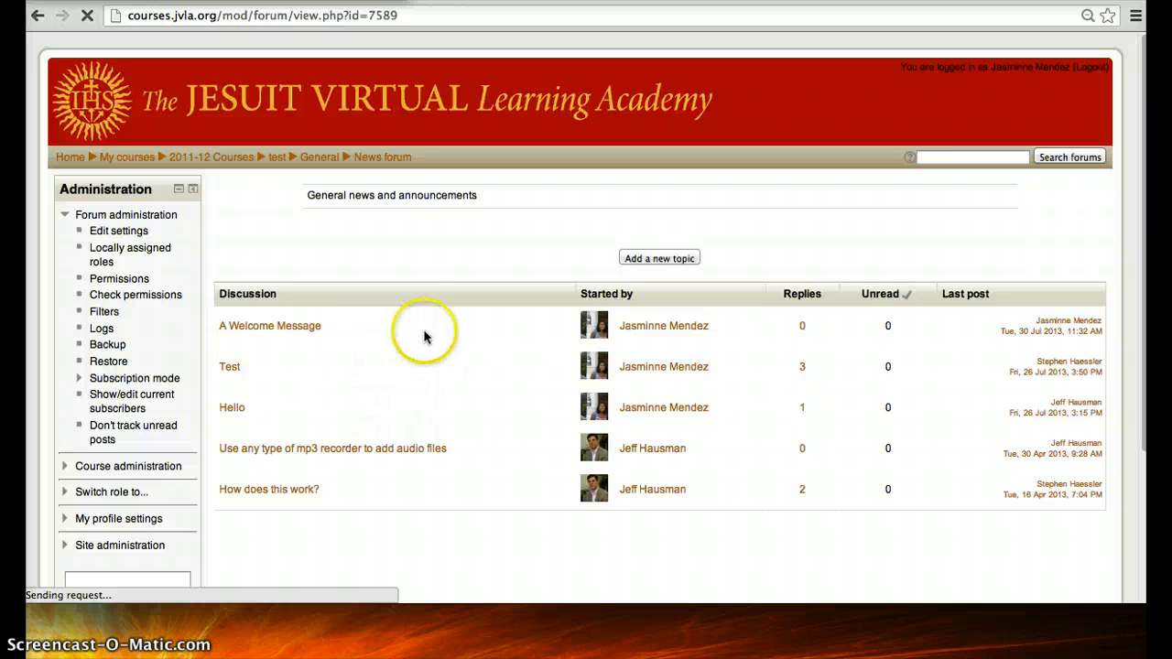
# View the posted "A Welcome Message" topic from the forum list and from the test course's Latest news block.
pyautogui.click(307, 335)
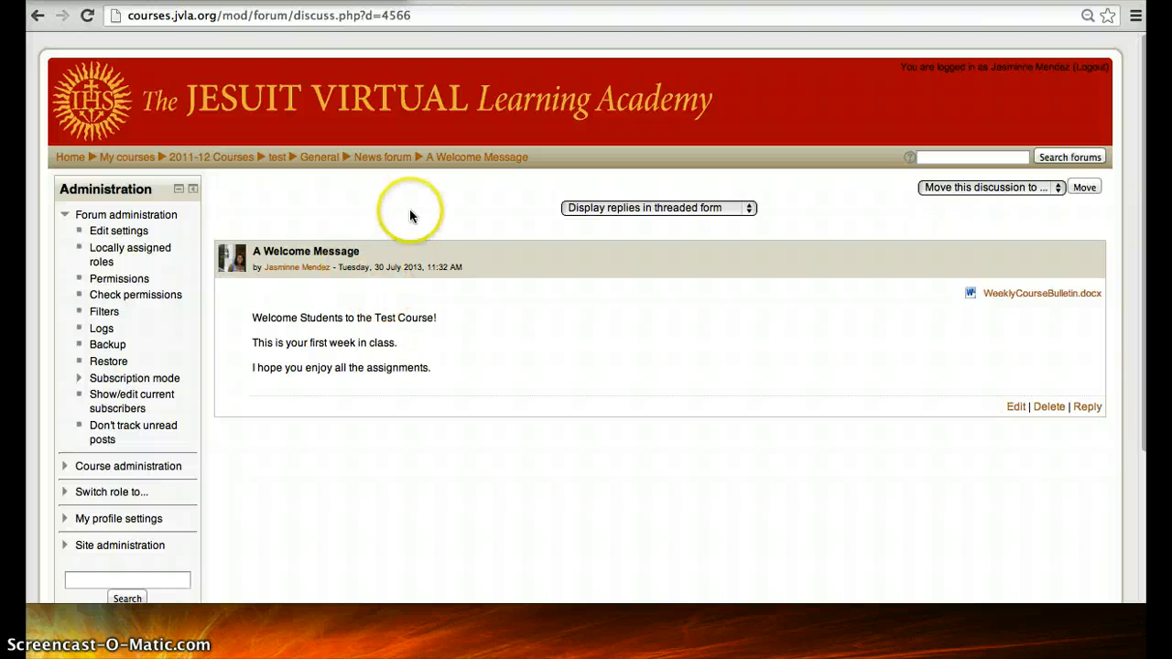
pyautogui.click(396, 158)
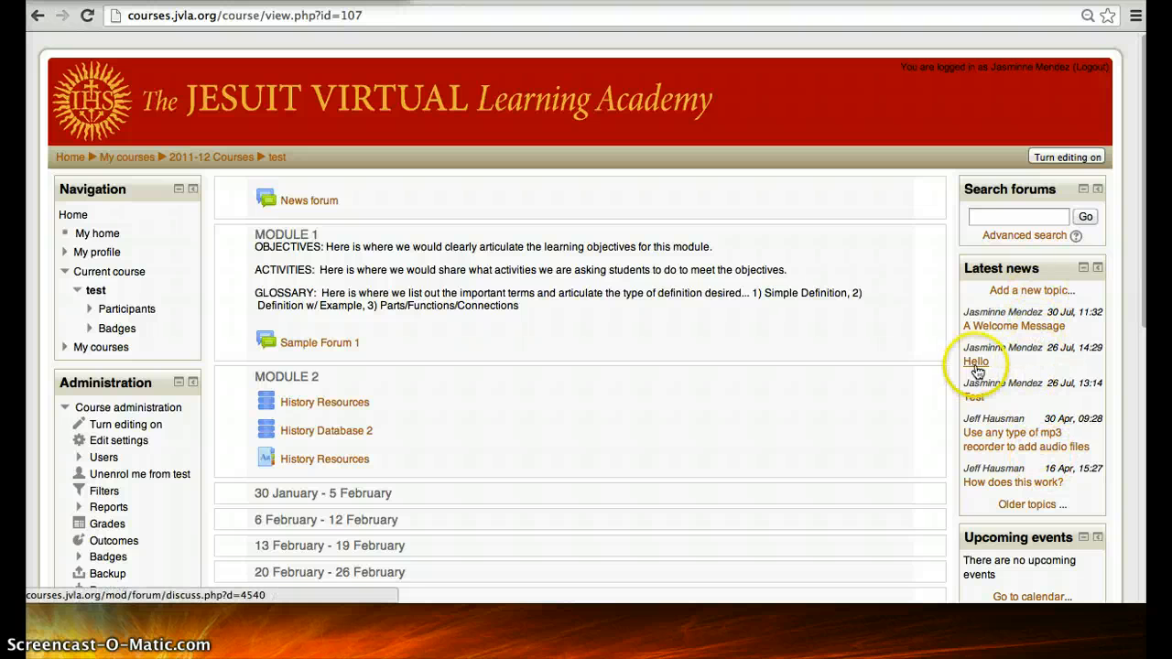
pyautogui.click(1014, 327)
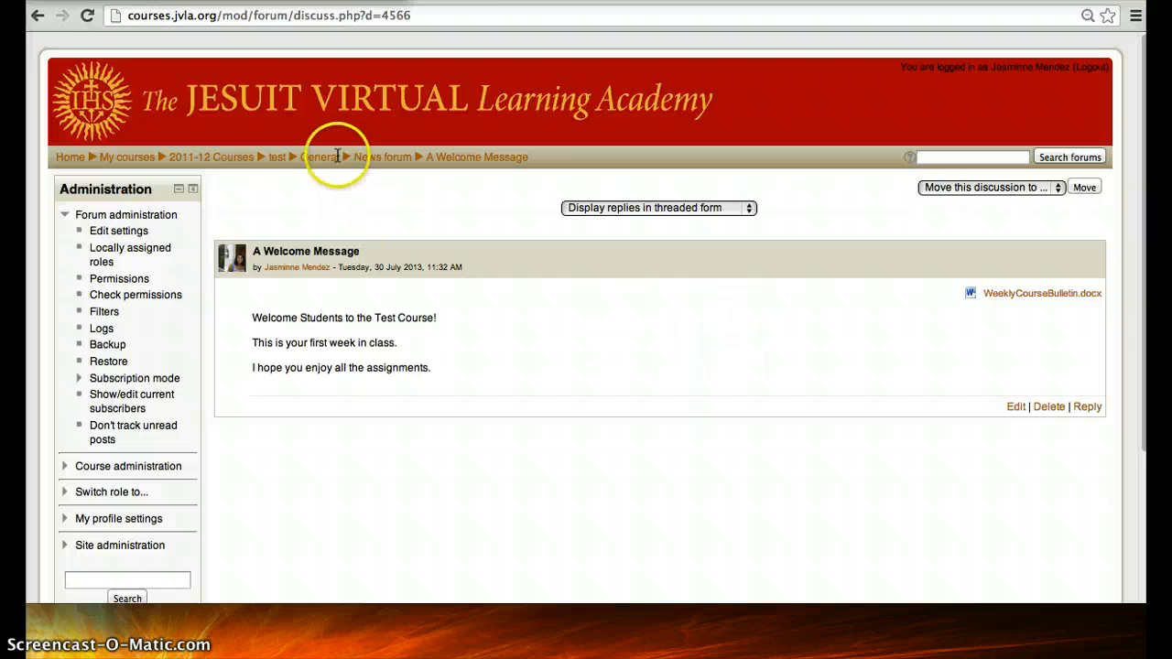
pyautogui.click(278, 158)
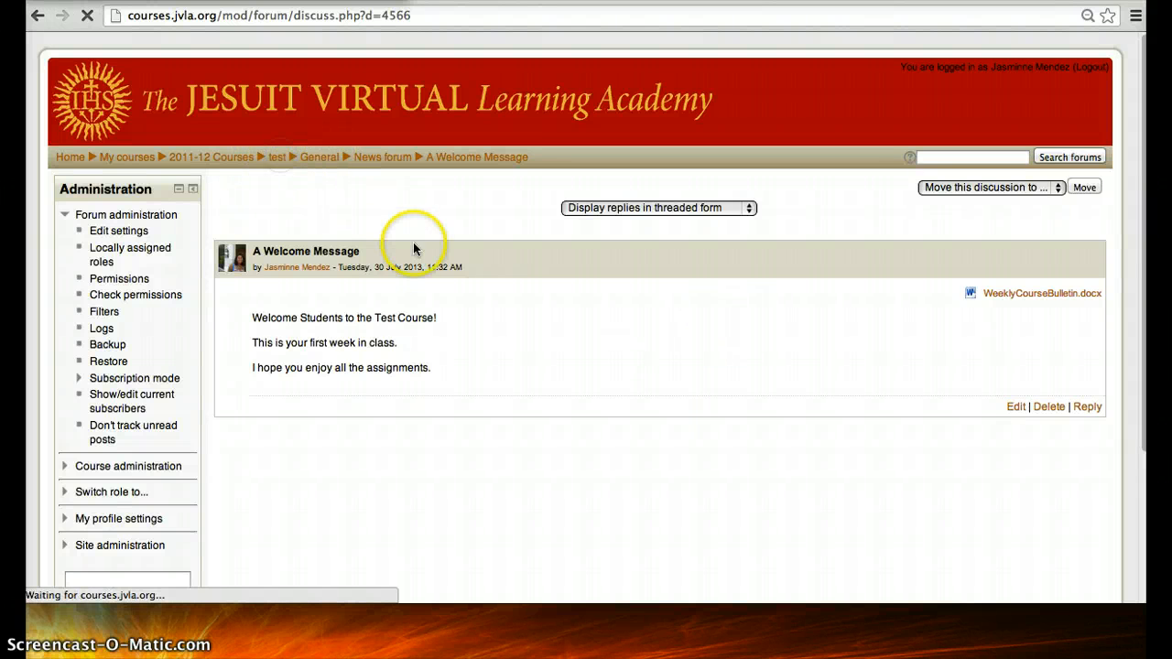